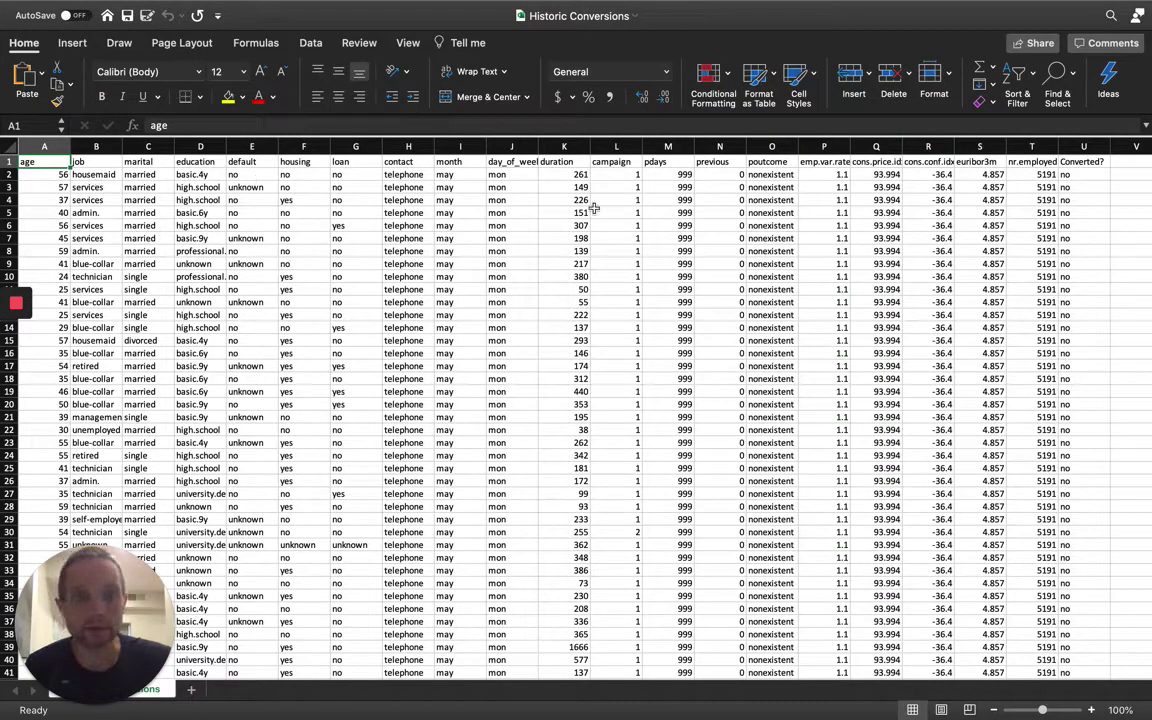
- Sign up for Akkio and reach the empty All Flows dashboard
scroll(1080, 342, "down", 15)
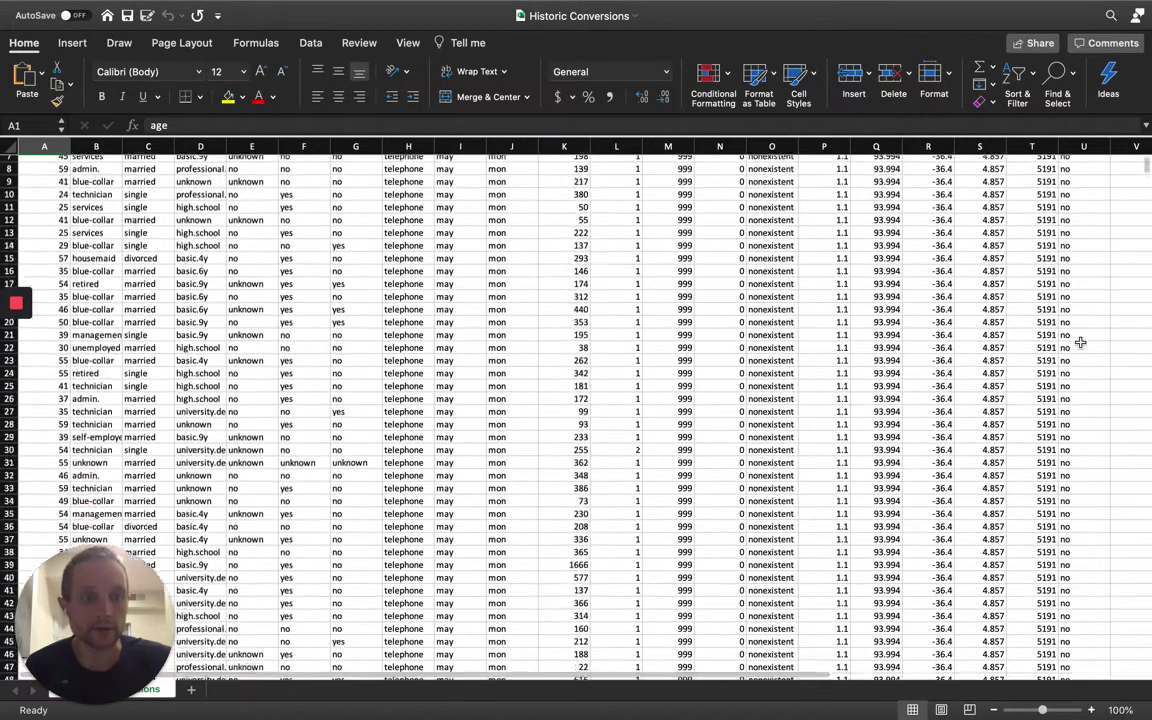
scroll(1080, 342, "down", 2)
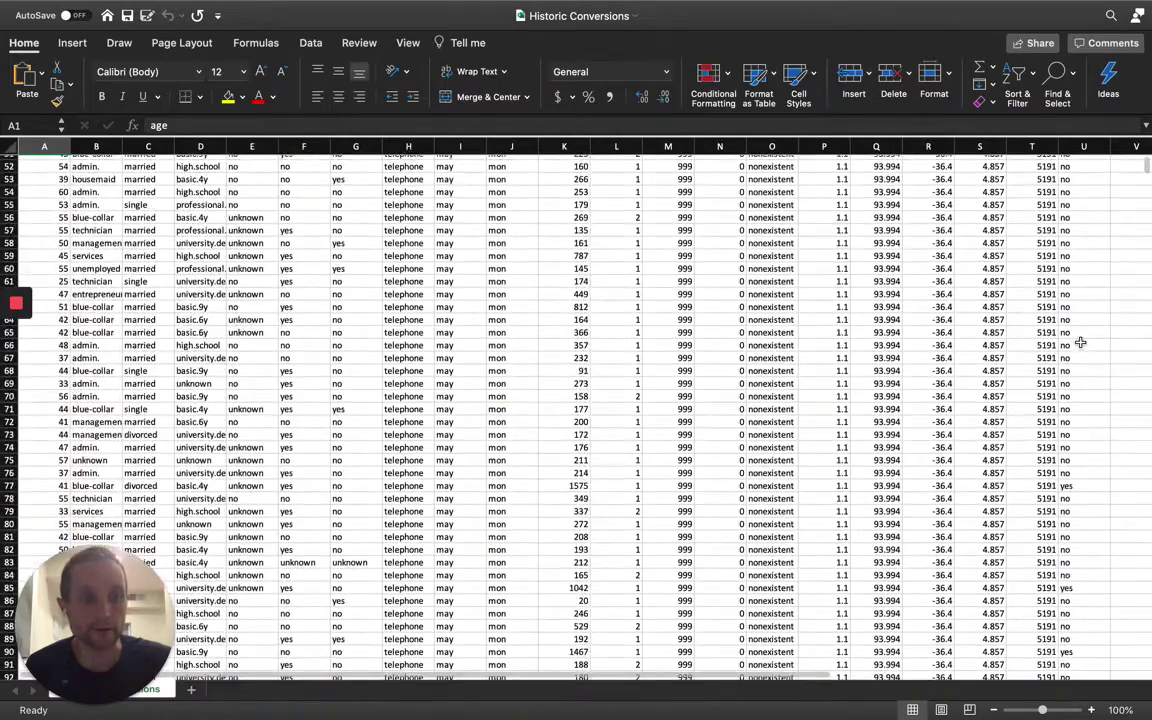
scroll(1080, 342, "up", 17)
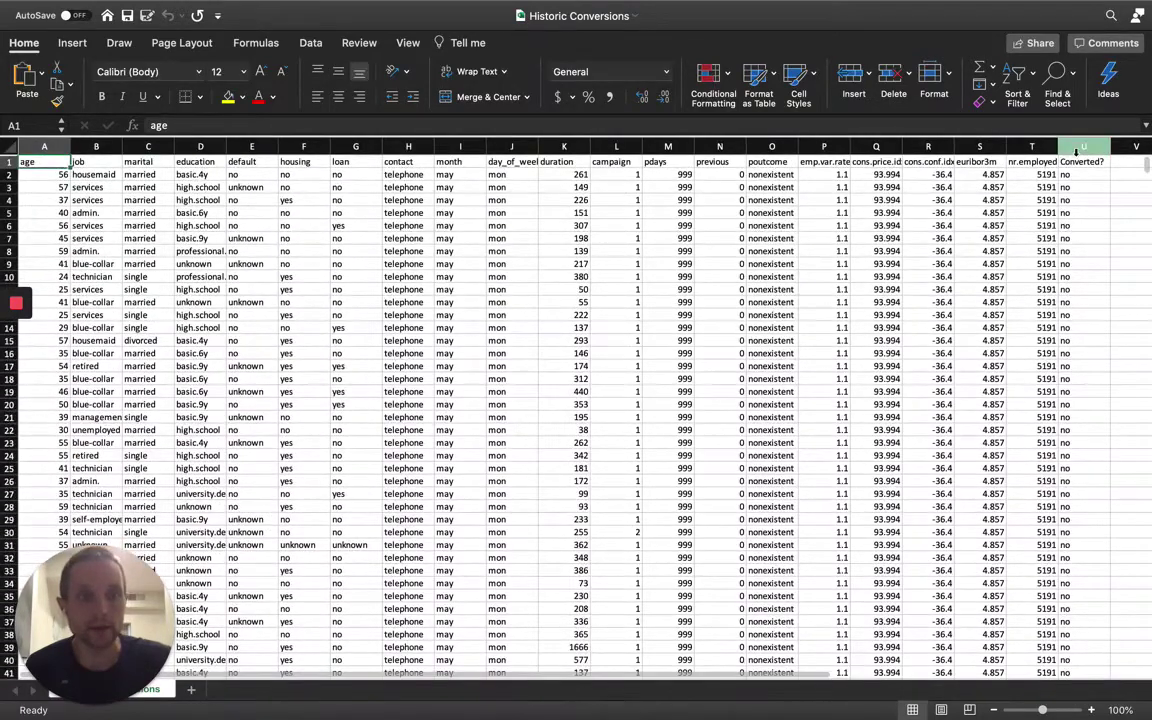
left_click(1076, 148)
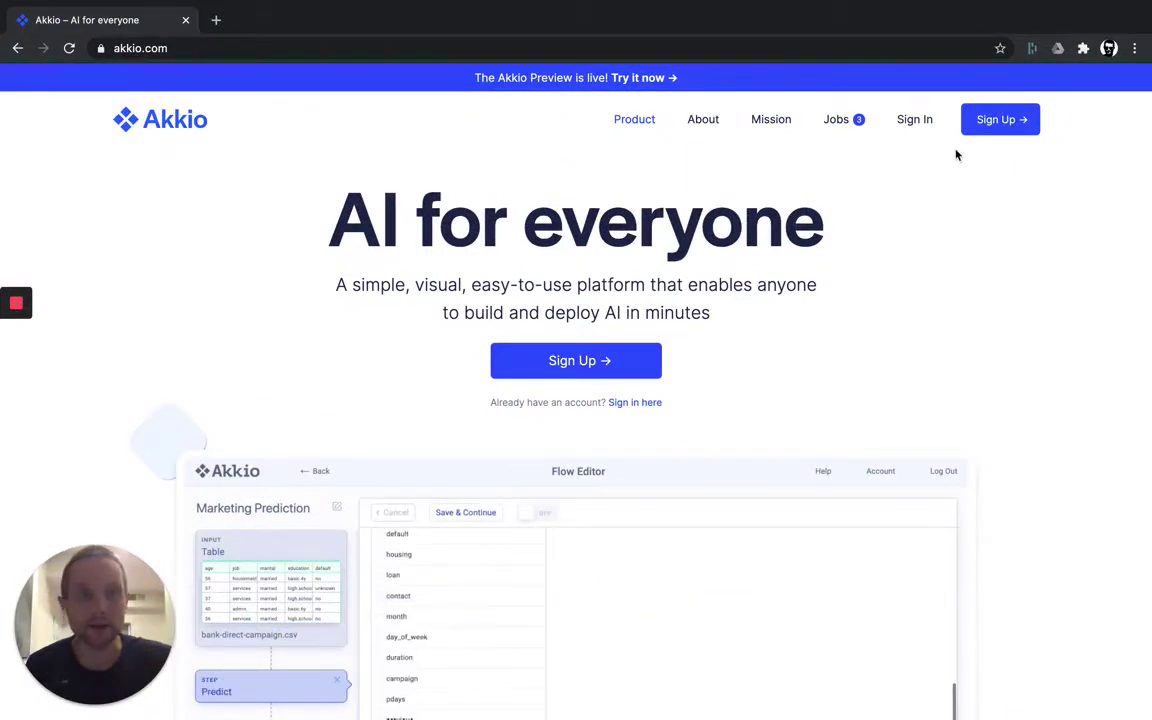
left_click(1016, 121)
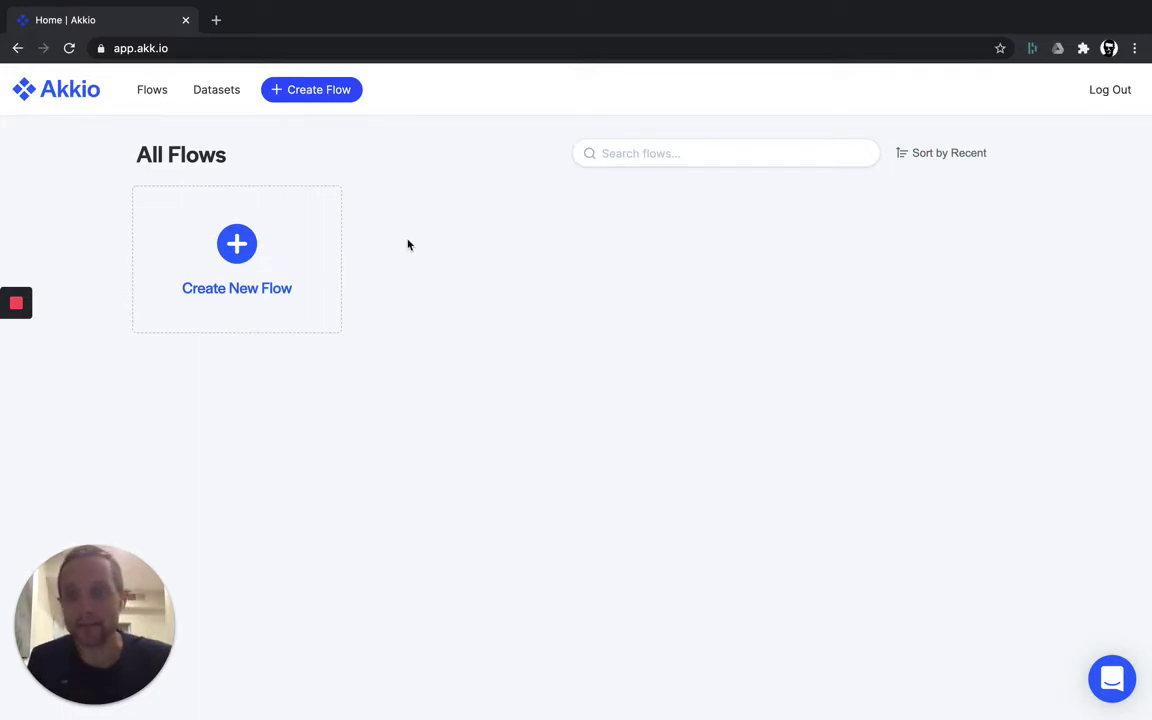
- Create a flow named 'Lead Scoring Model' with Historic Conversions.csv as its input table
left_click(240, 252)
left_click(107, 147)
triple_click(107, 147)
type("L")
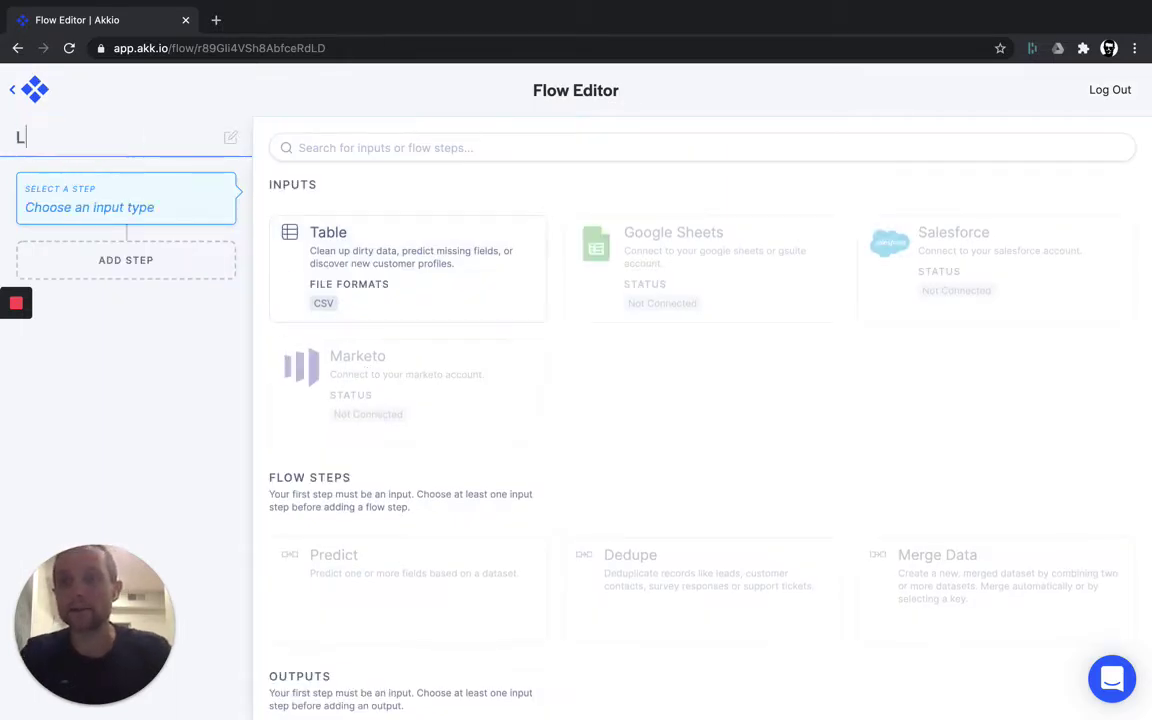
type("ead Scoring Model")
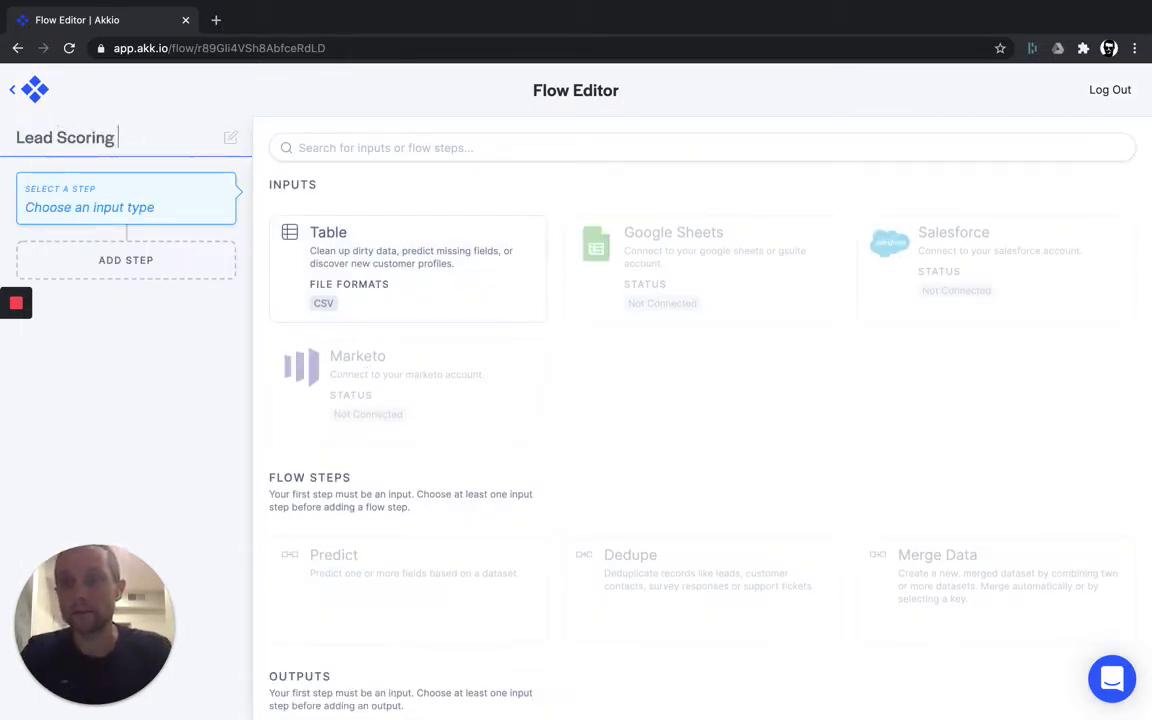
key("Return")
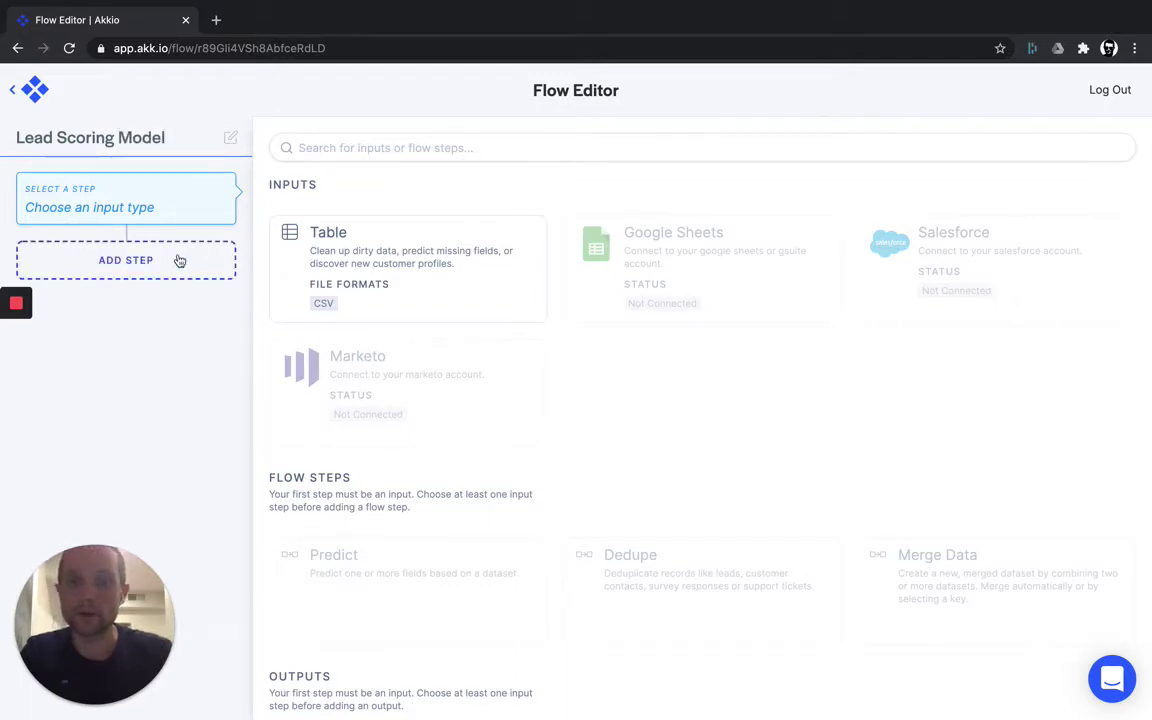
left_click(413, 272)
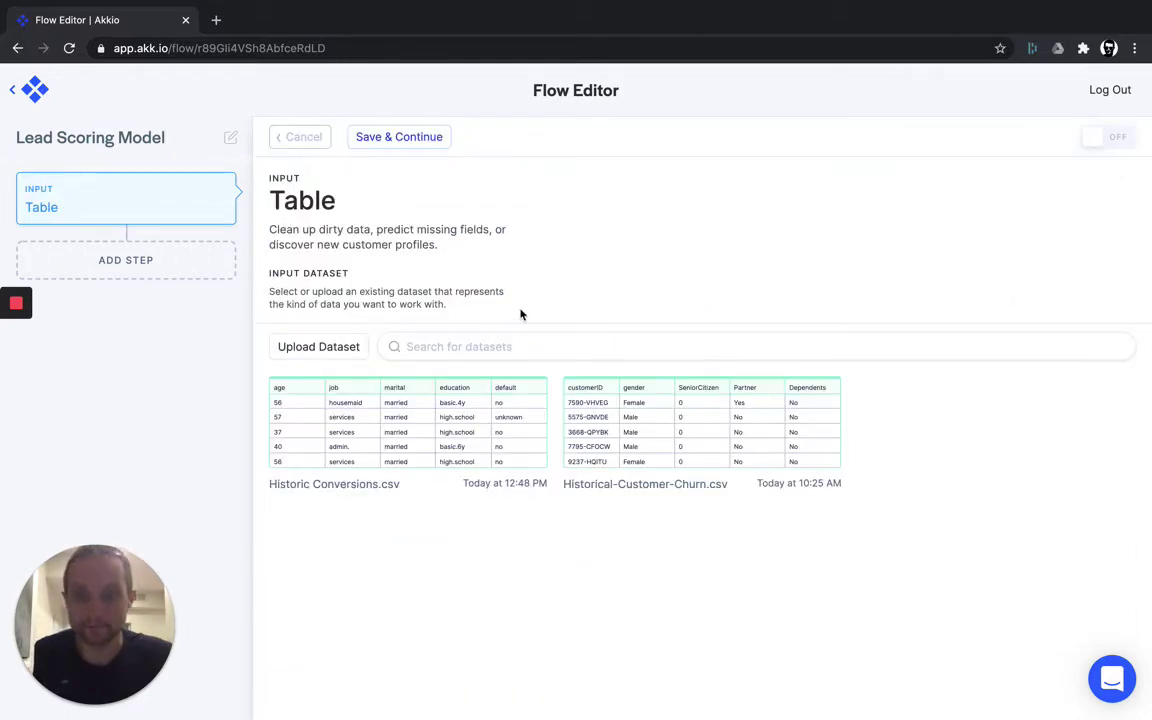
left_click(438, 412)
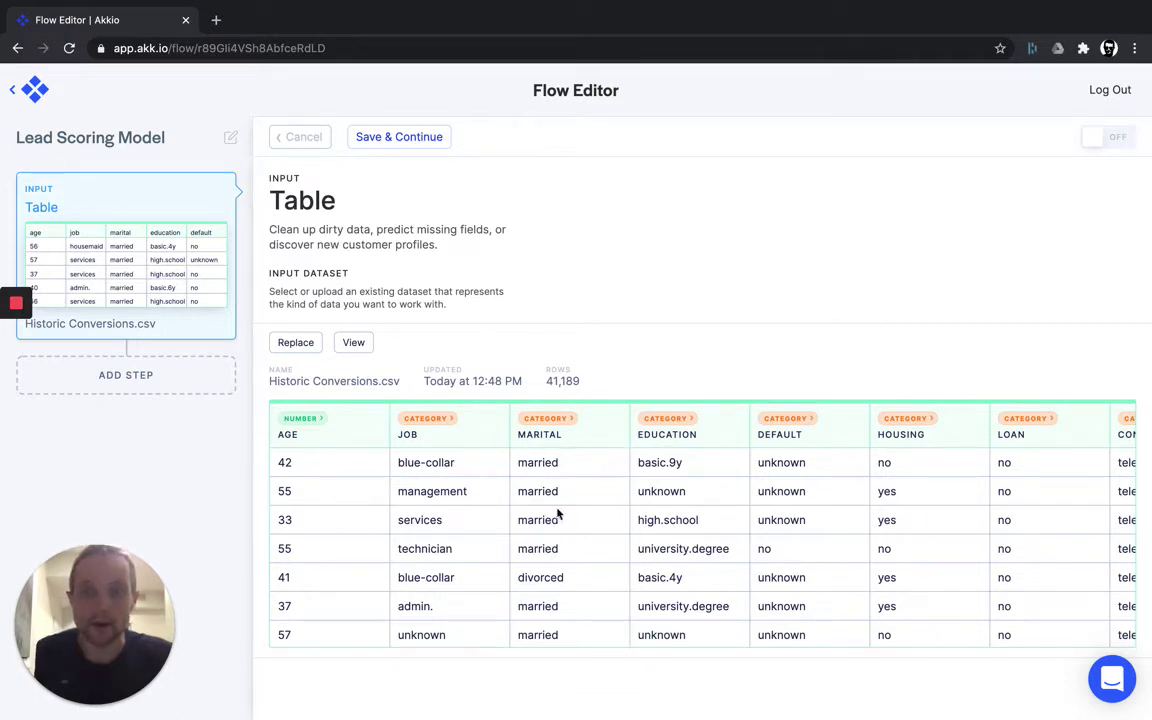
- Review the 41,189-row dataset through the Converted? column, then add a second flow step
scroll(500, 512, "right", 5)
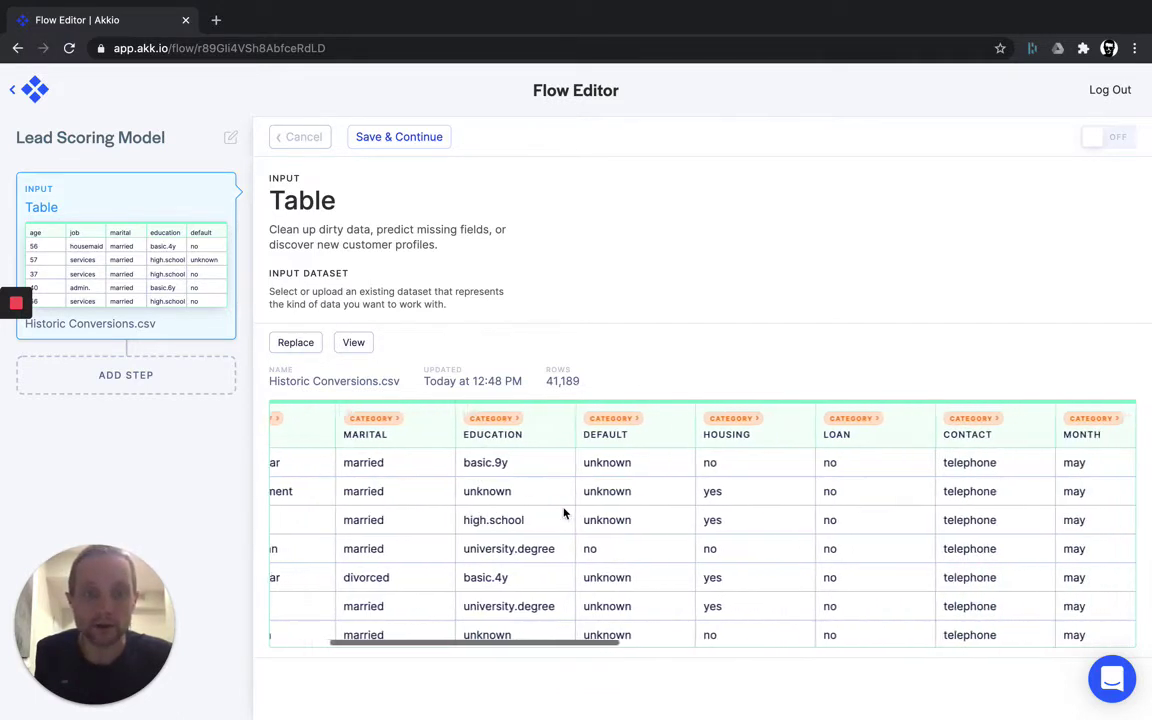
scroll(563, 513, "right", 8)
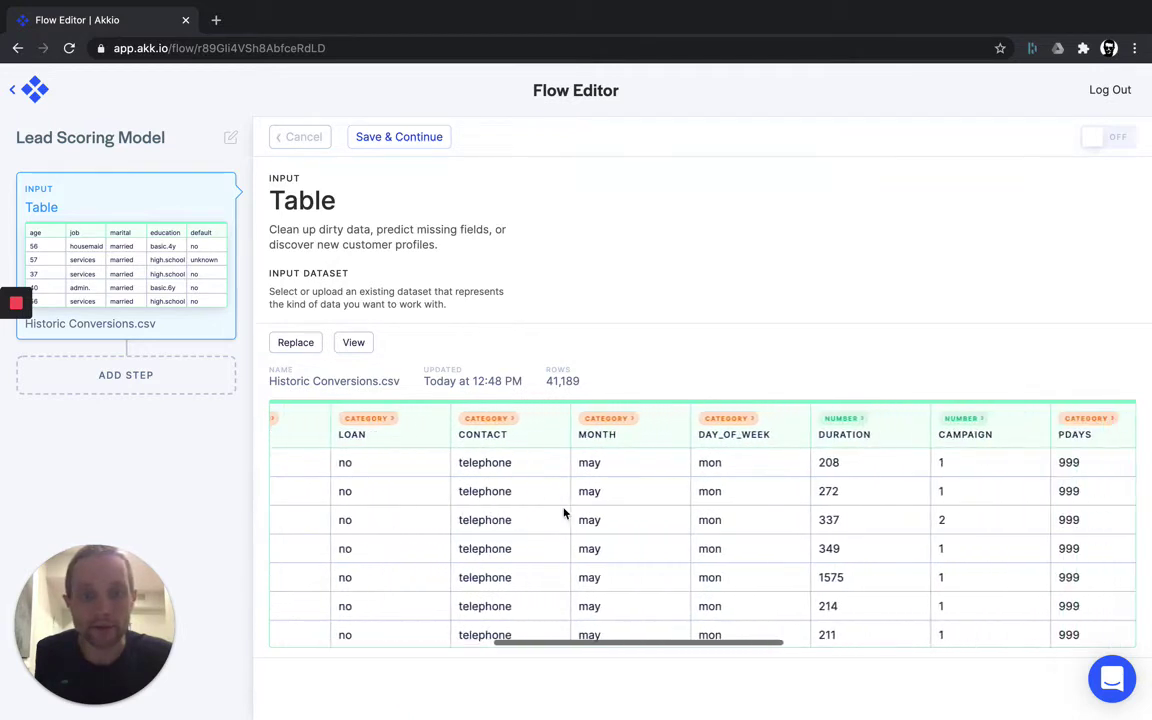
scroll(563, 513, "right", 6)
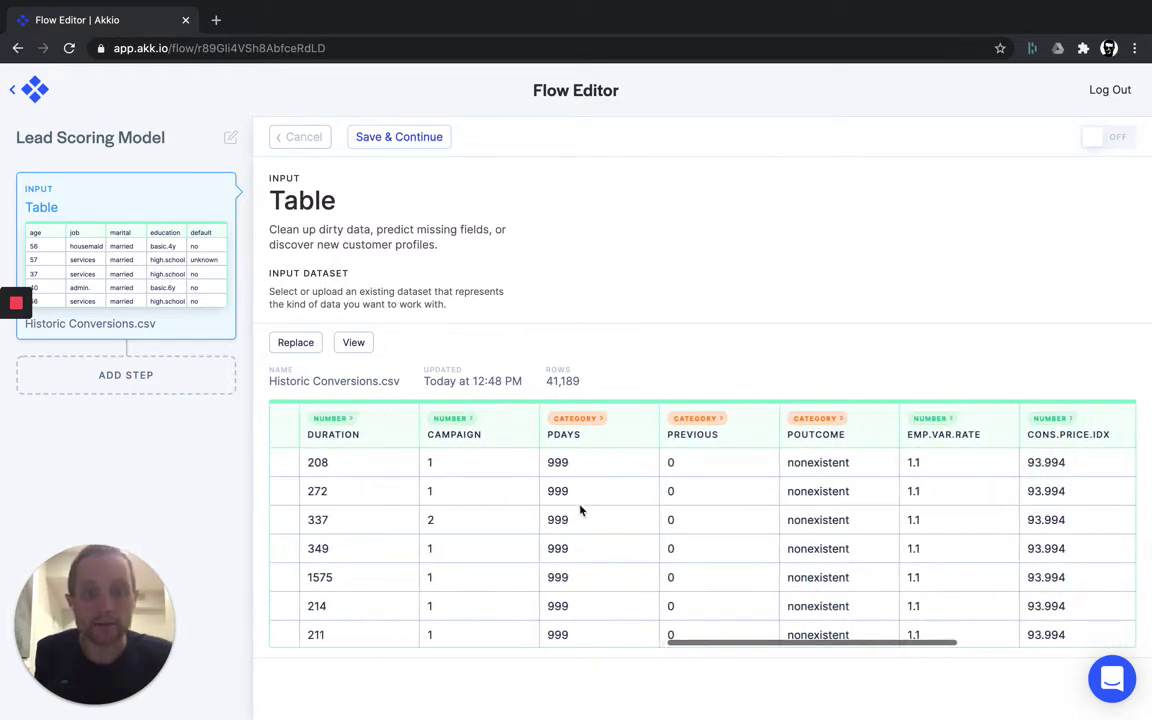
scroll(731, 497, "right", 8)
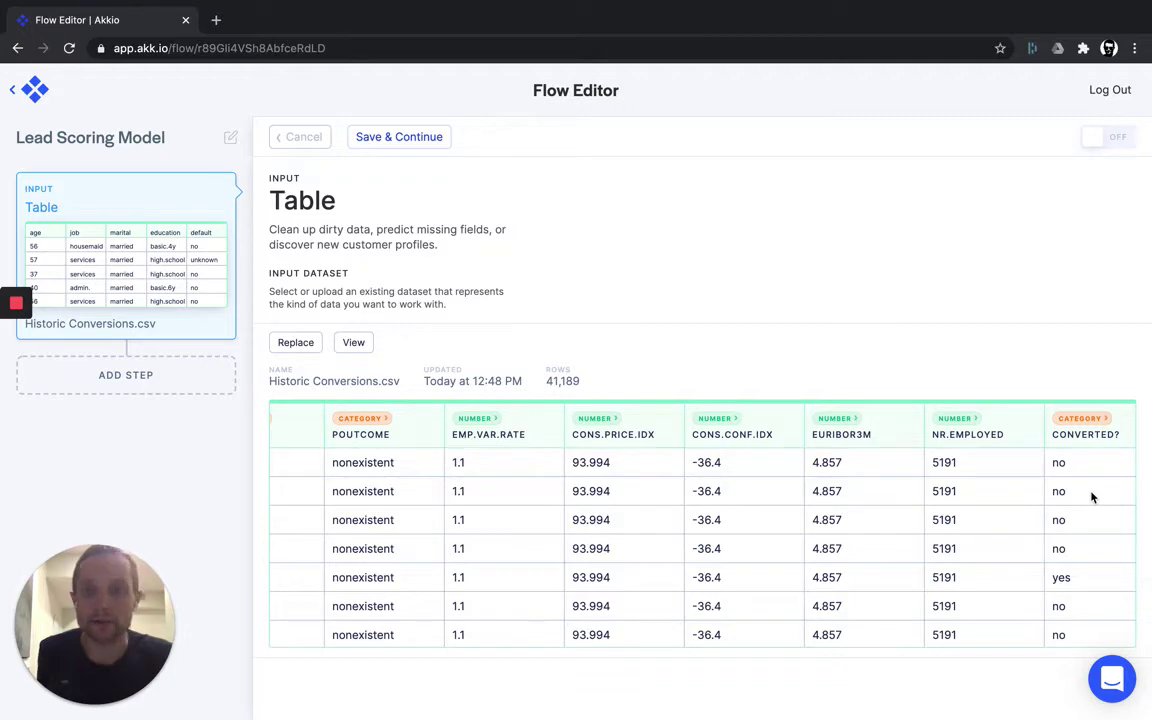
scroll(740, 492, "left", 10)
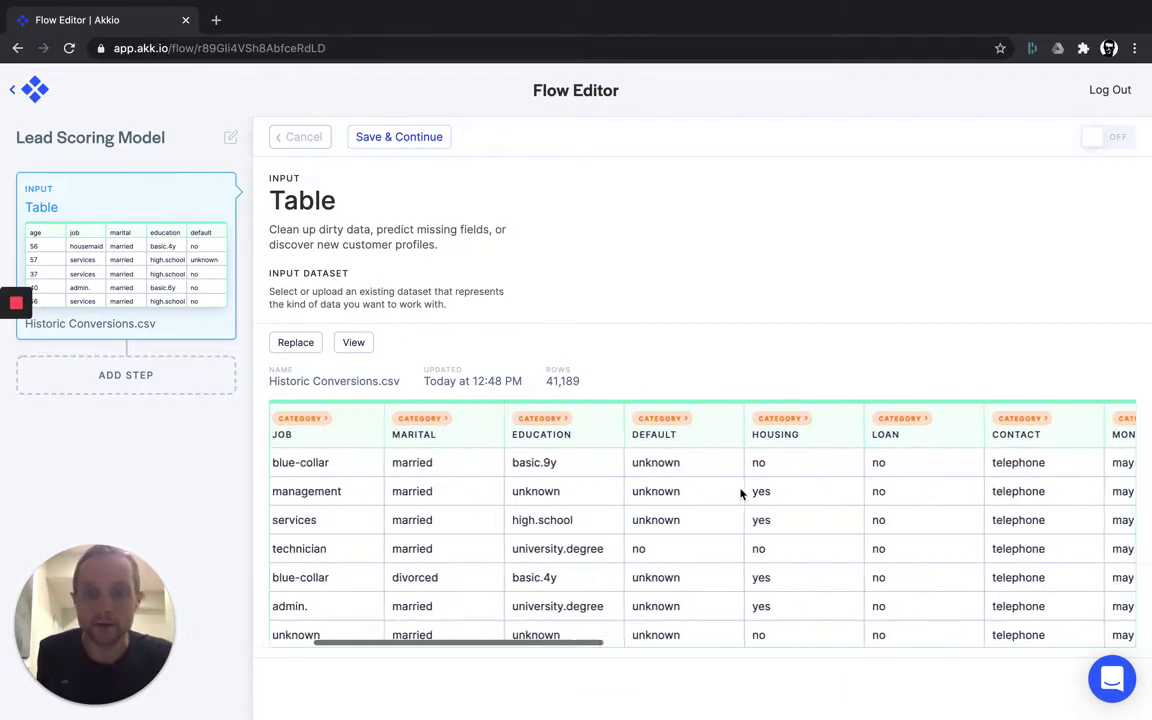
left_click(157, 393)
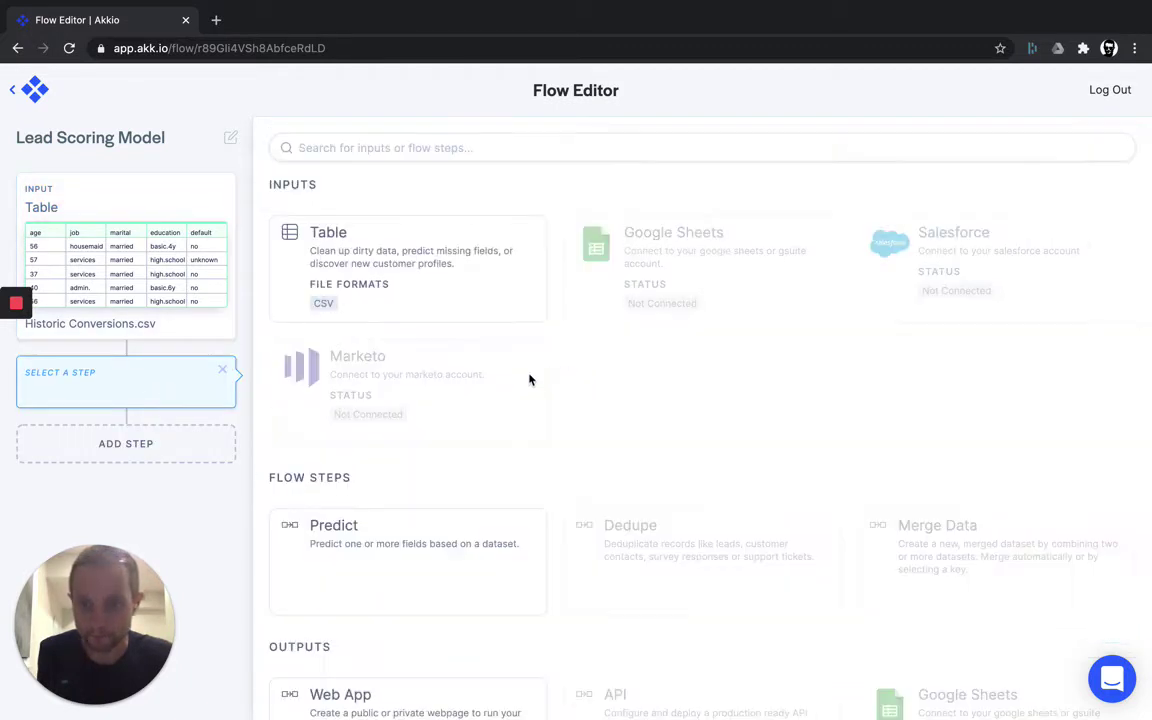
- Make the new step a Predict step that predicts the Converted? field
left_click(394, 562)
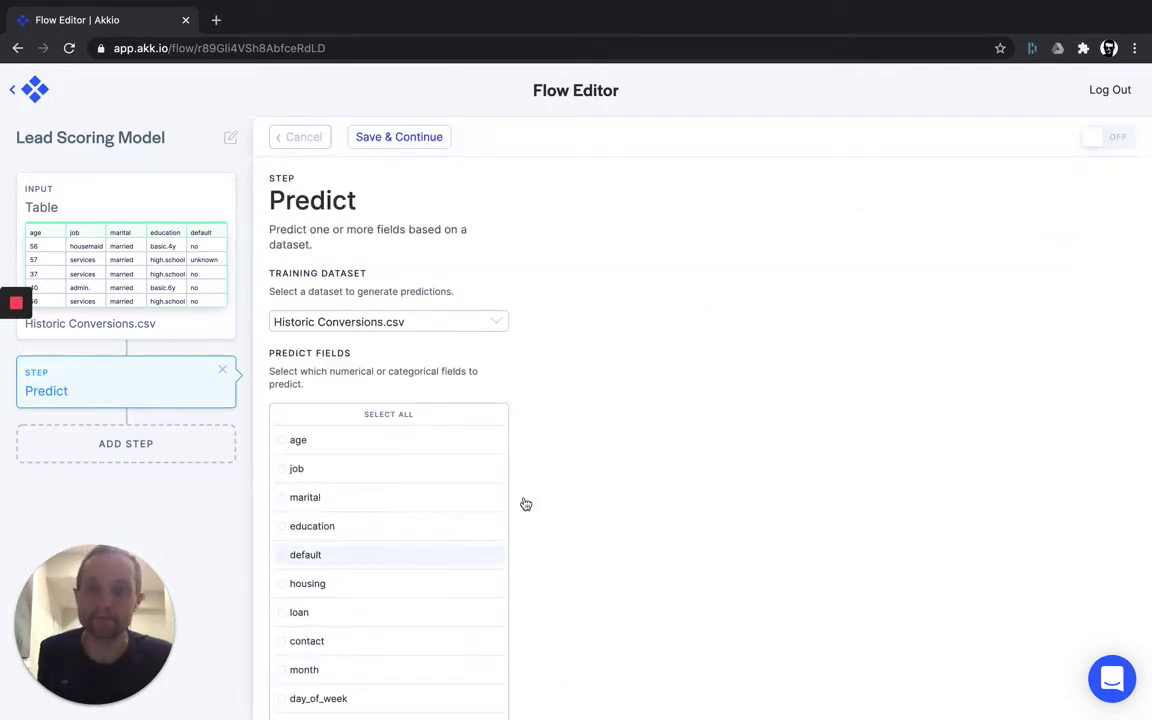
scroll(440, 591, "down", 3)
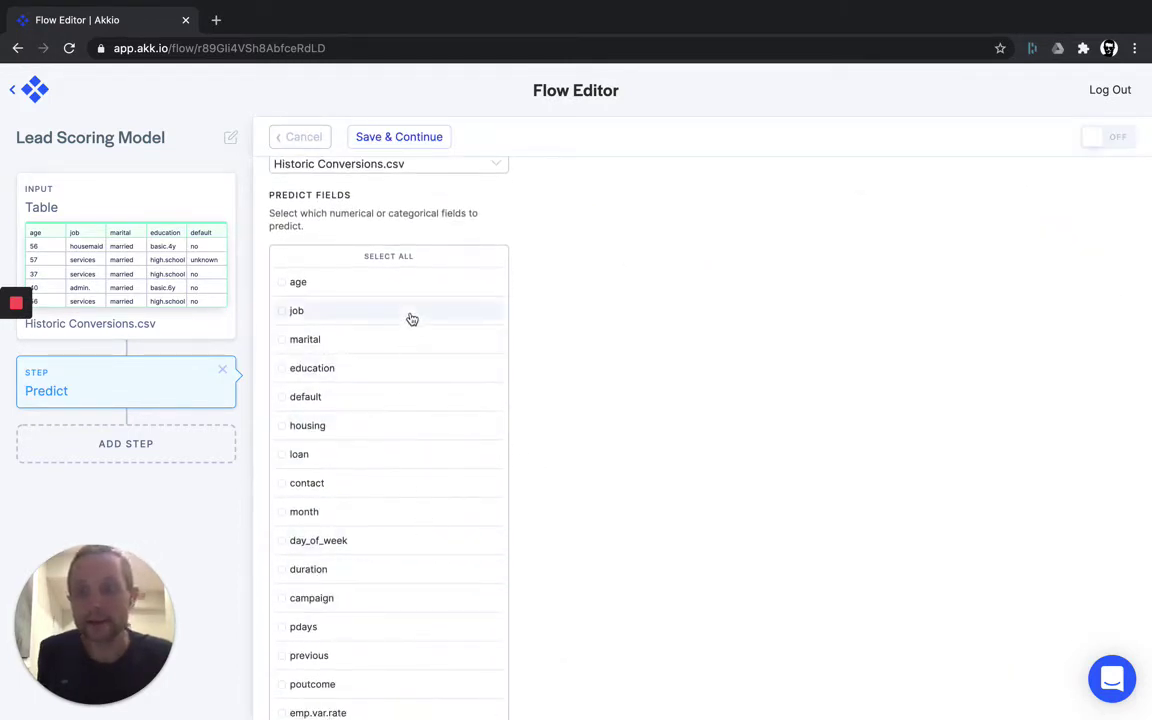
scroll(406, 524, "down", 3)
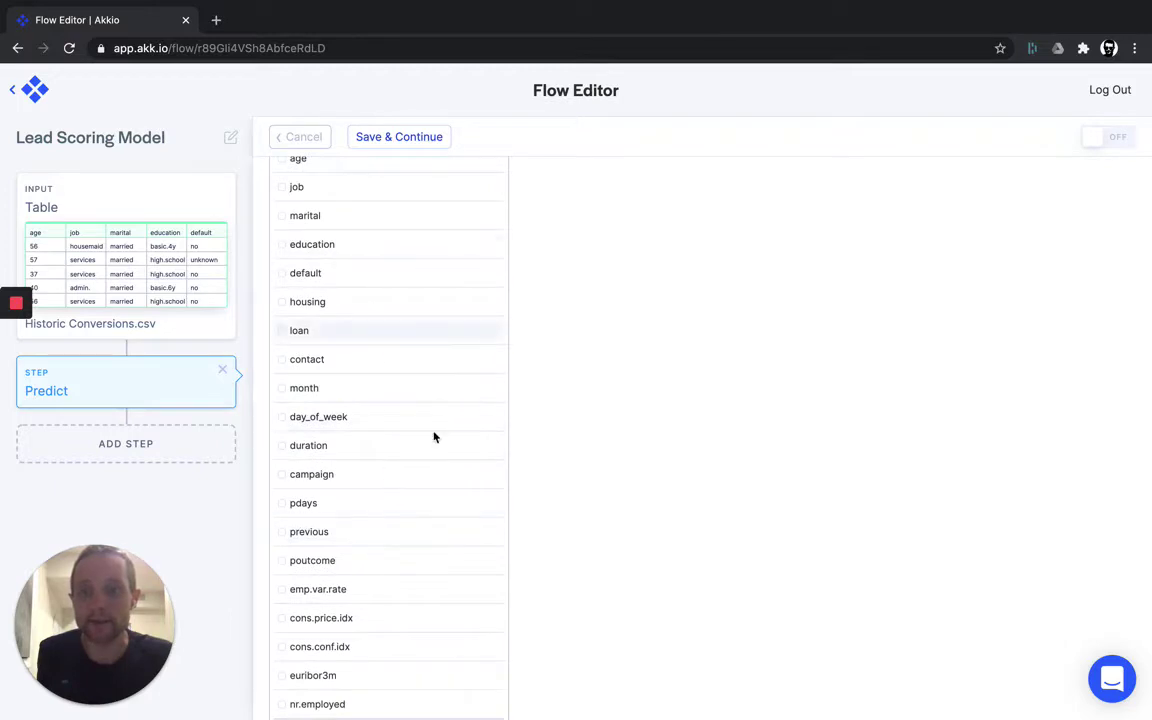
scroll(406, 571, "down", 2)
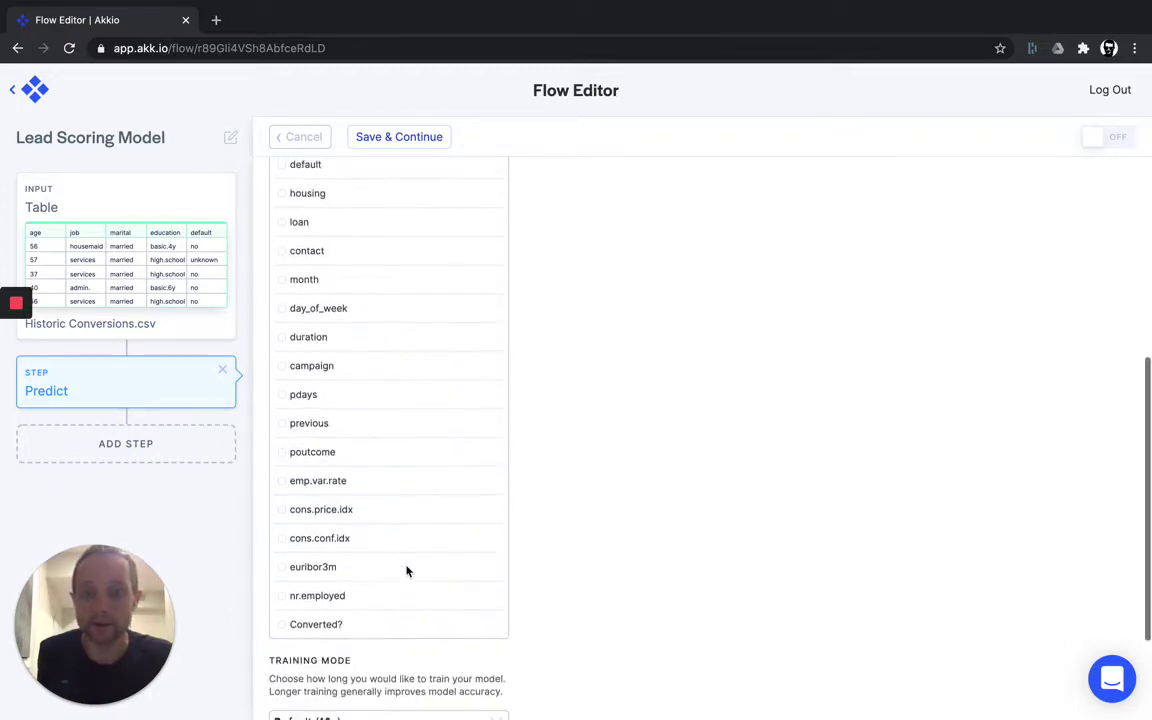
left_click(372, 627)
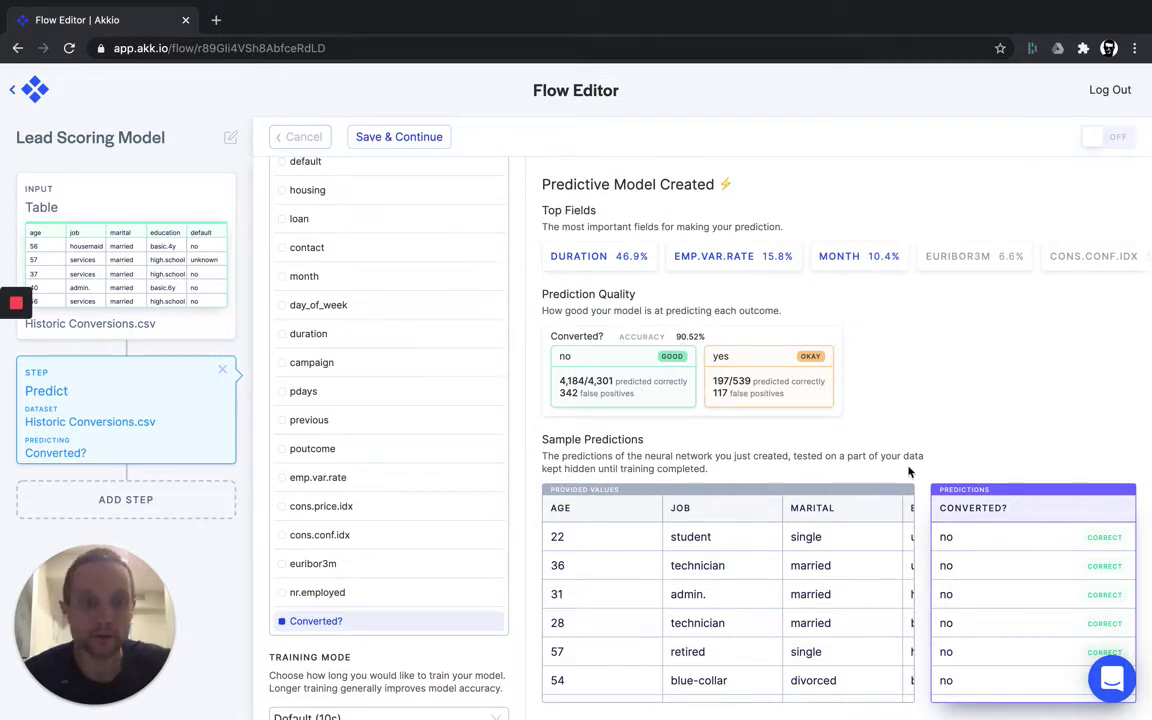
- Scroll through the 90.52%-accuracy model's sample Converted? predictions and Prediction Quality results
scroll(852, 594, "down", 3)
scroll(852, 594, "down", 1)
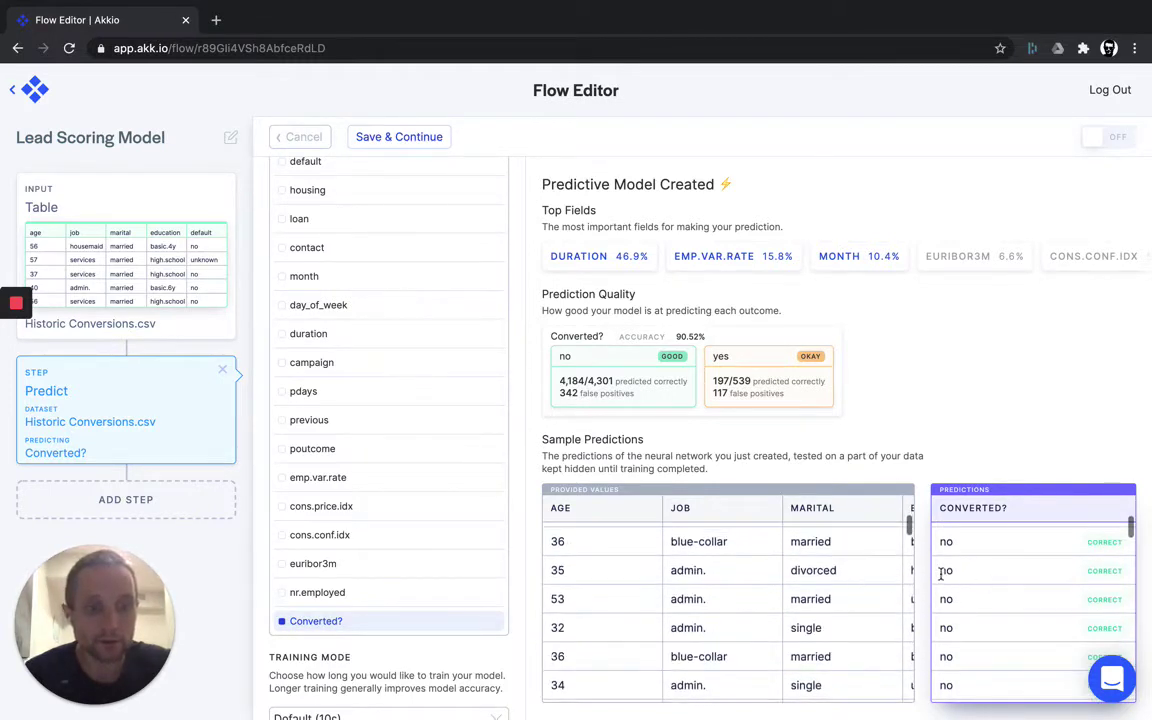
scroll(843, 587, "down", 3)
scroll(843, 589, "down", 2)
scroll(846, 589, "up", 2)
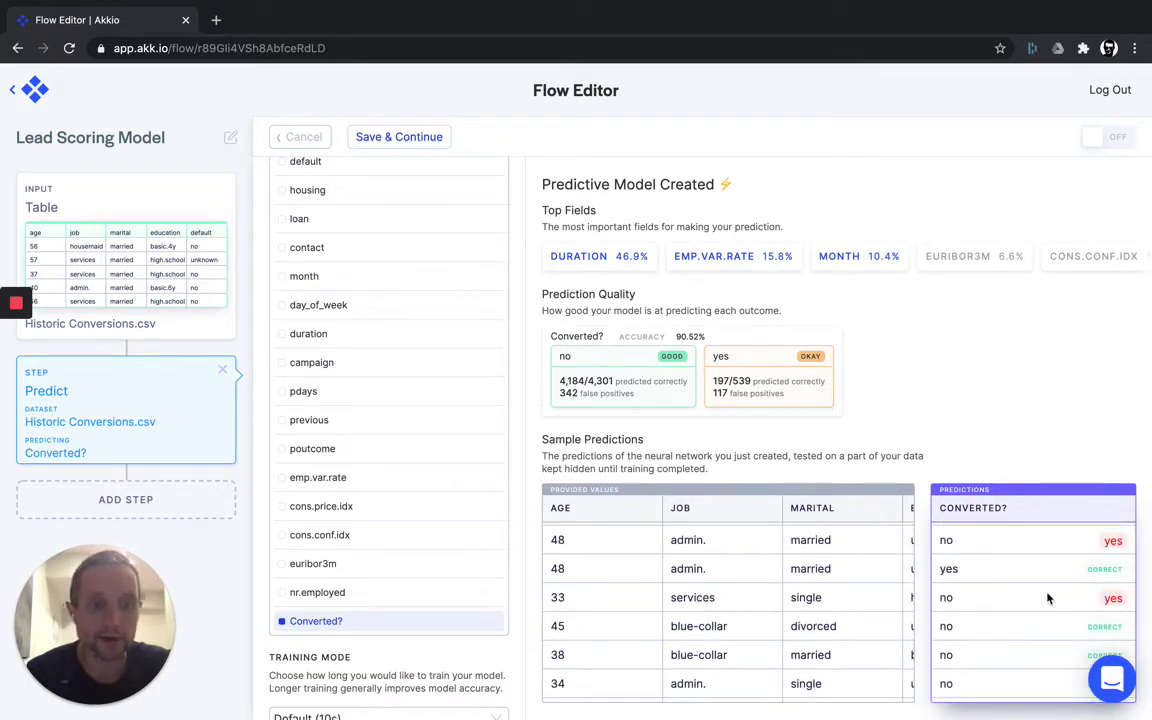
scroll(1003, 592, "up", 3)
scroll(1005, 592, "up", 2)
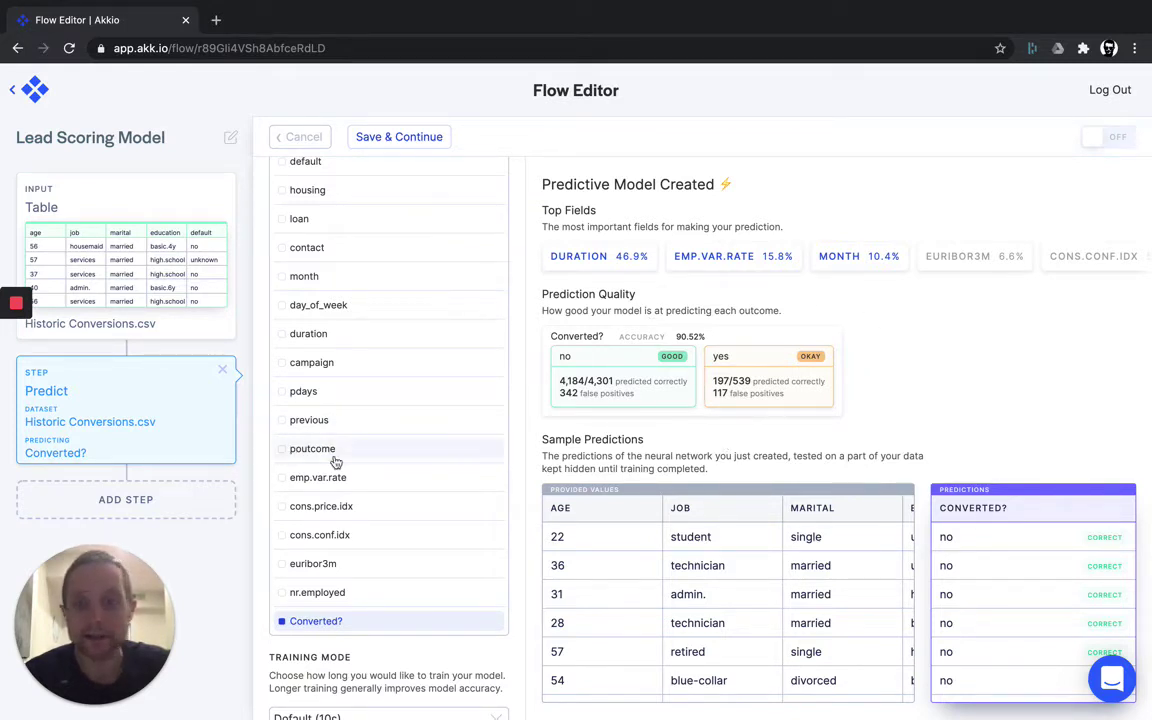
- Add a Web App output step after the Predict step
left_click(136, 503)
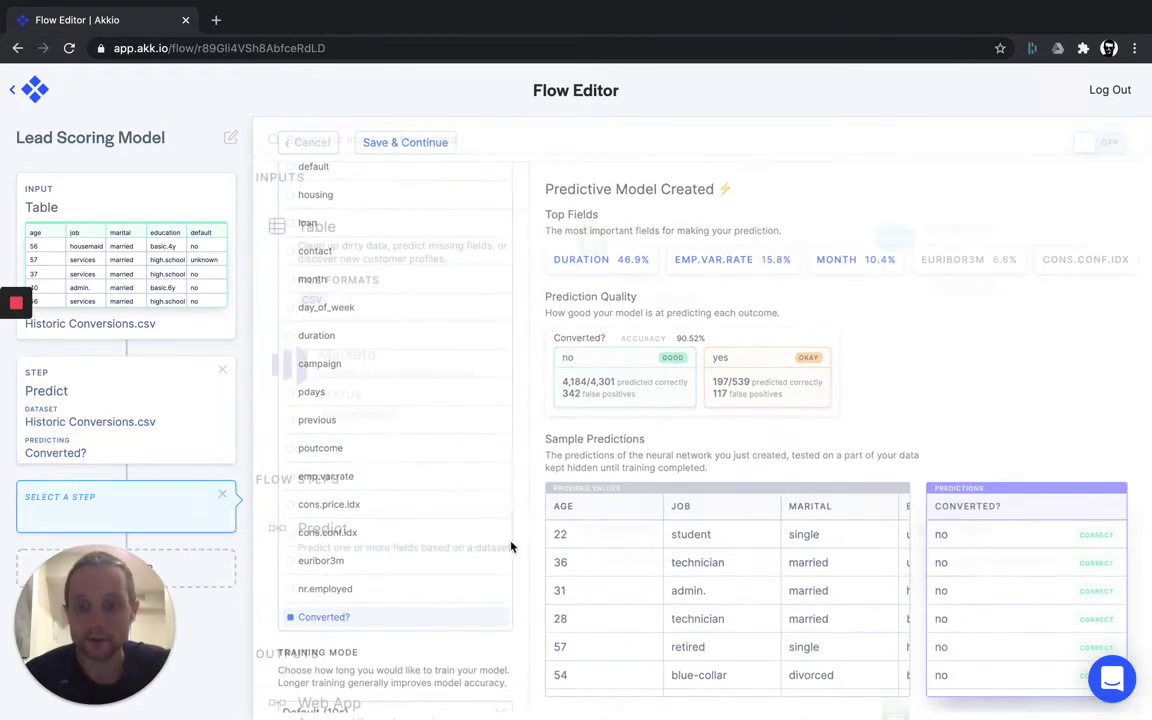
scroll(509, 550, "down", 3)
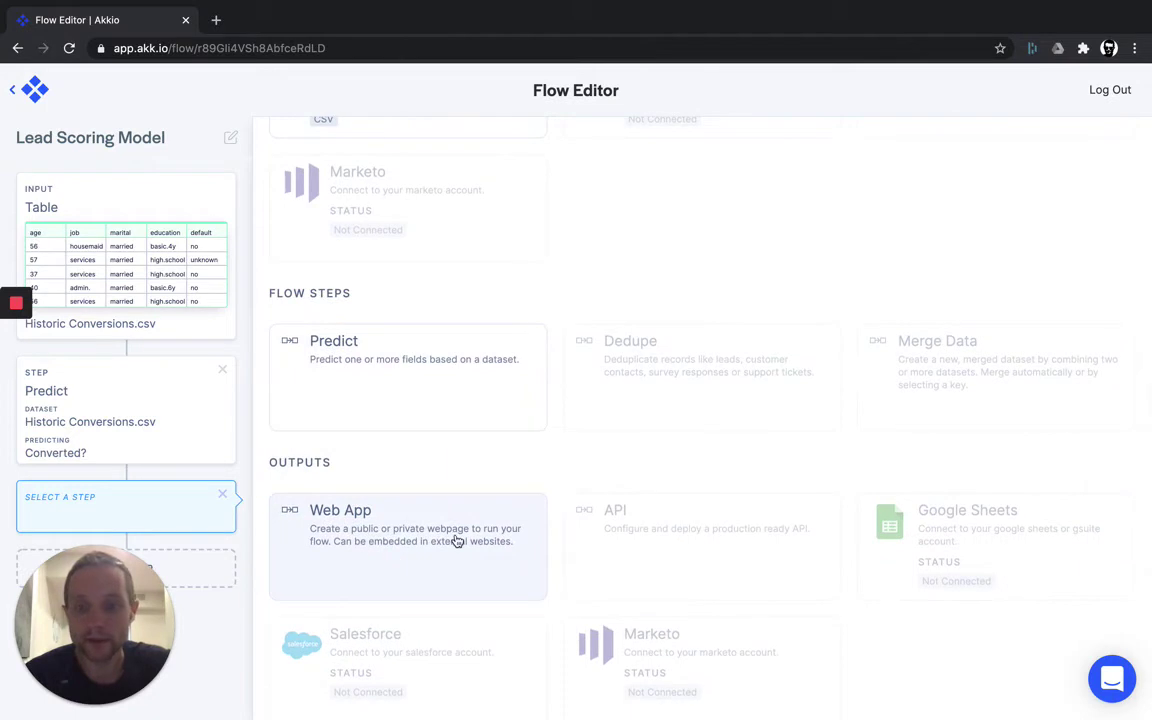
left_click(456, 540)
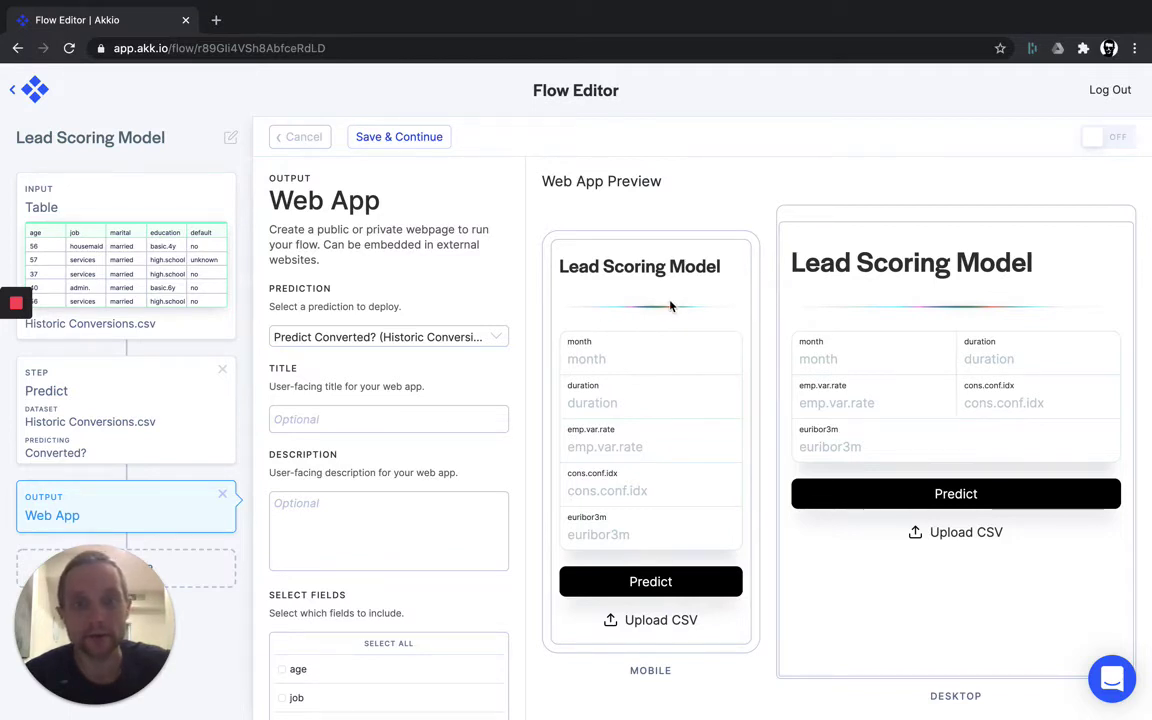
- Turn deployment on and open the deployed Lead Scoring Model web app in a new tab
scroll(468, 476, "down", 3)
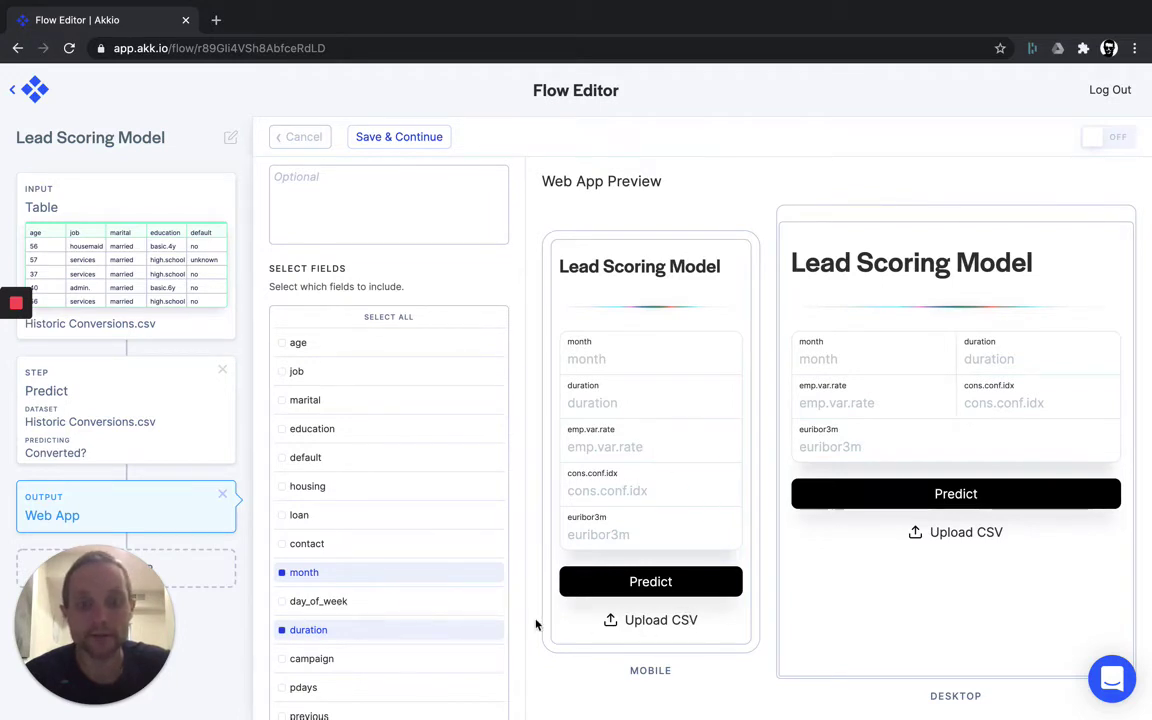
scroll(520, 626, "down", 5)
scroll(520, 626, "down", 2)
scroll(520, 626, "up", 10)
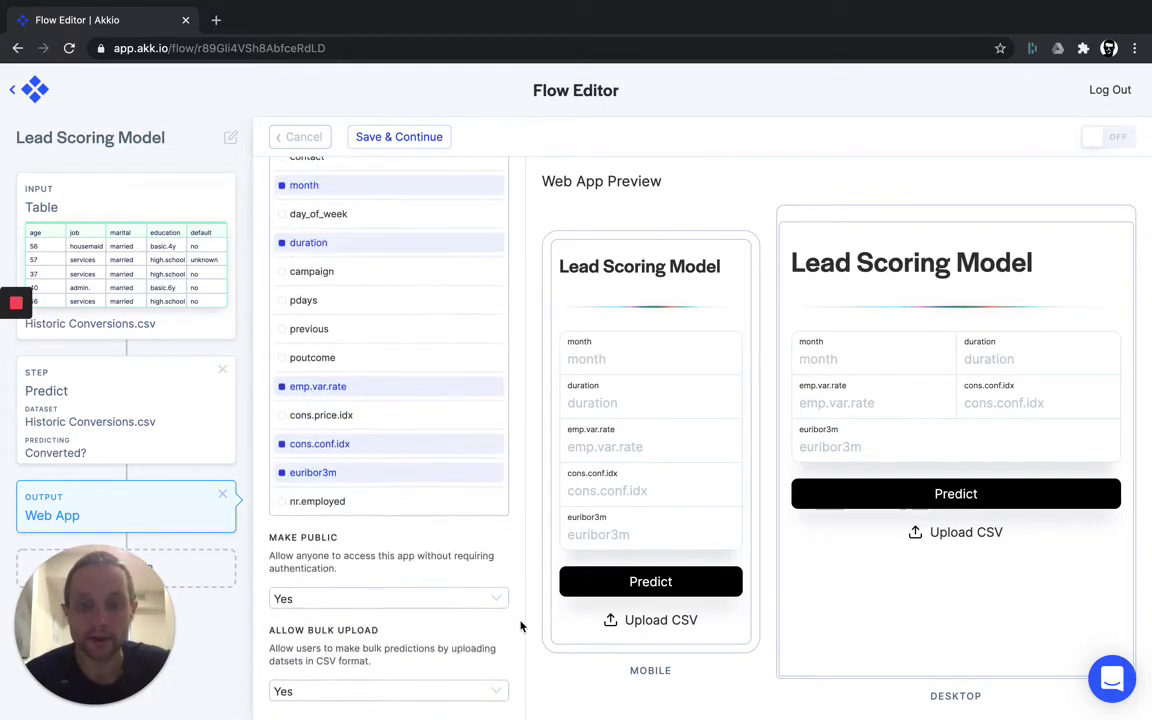
left_click(1121, 142)
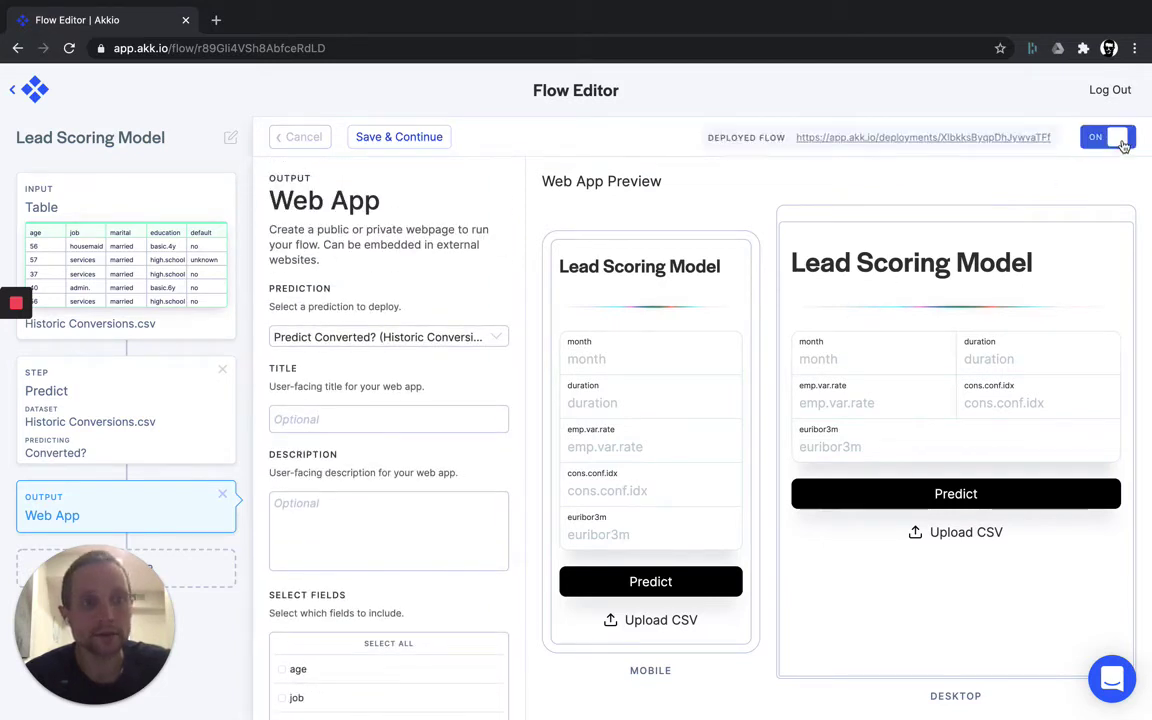
left_click(918, 139)
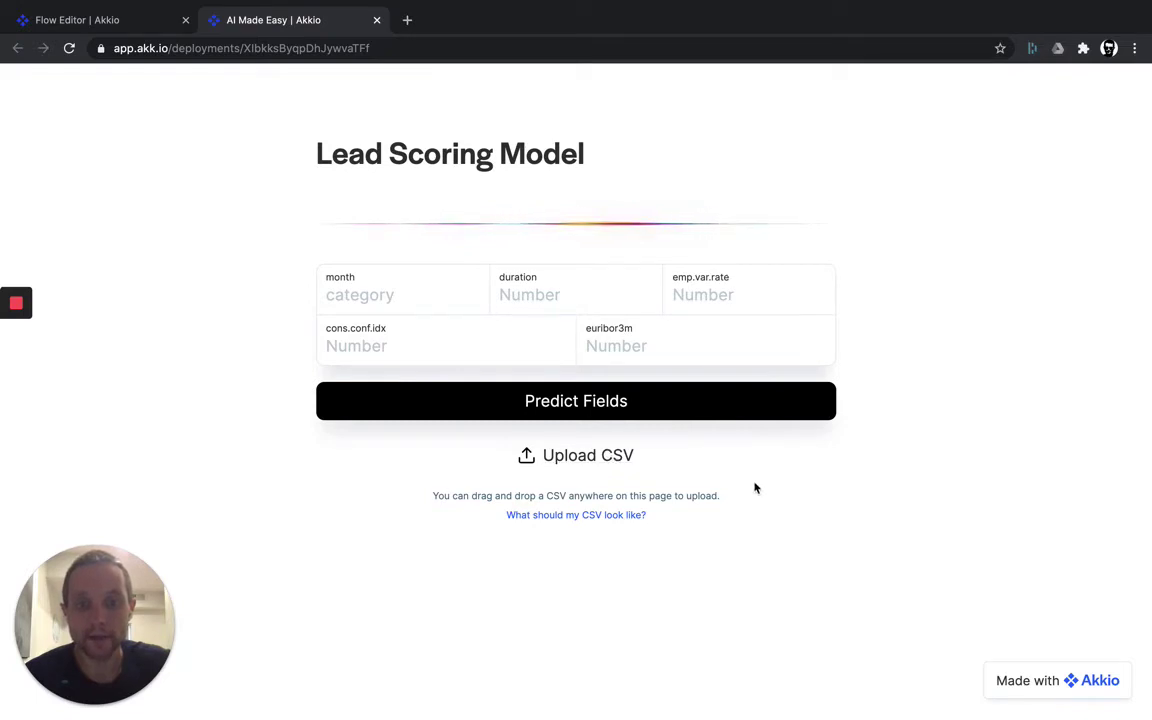
- Bring up the web app's Upload CSV file picker, then cancel it
left_click(604, 458)
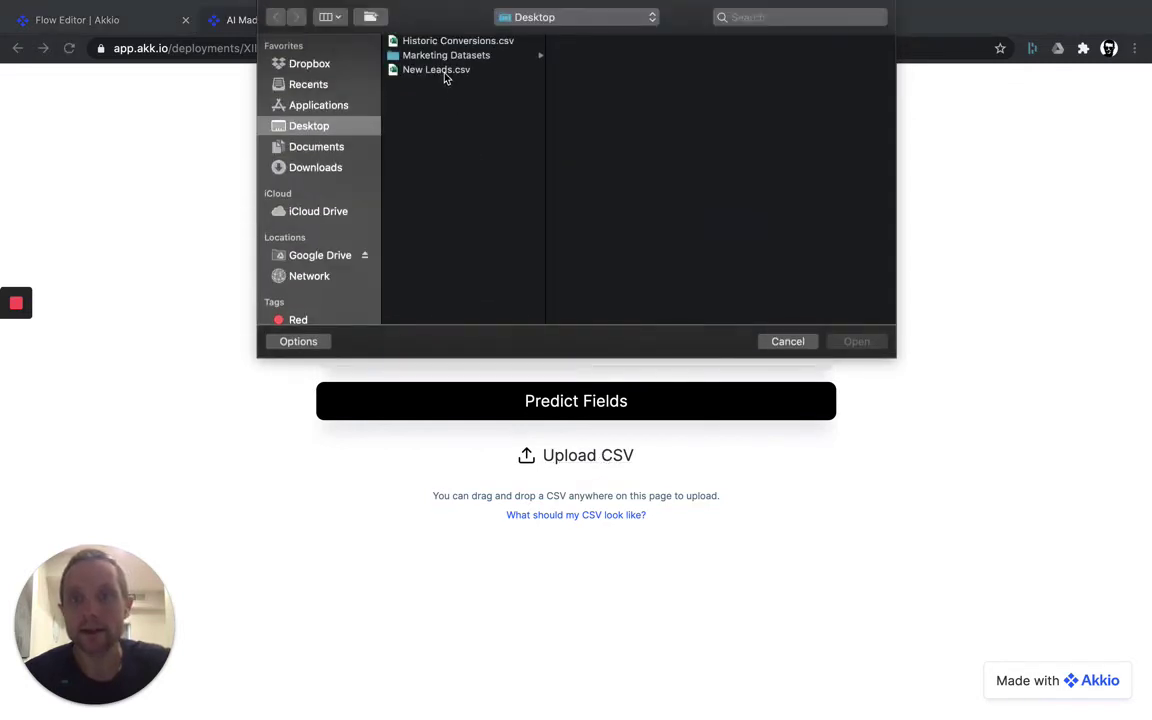
left_click(797, 345)
- Open New Leads.csv in Excel, confirm its Converted? column is blank, and close it
key("ctrl+Left")
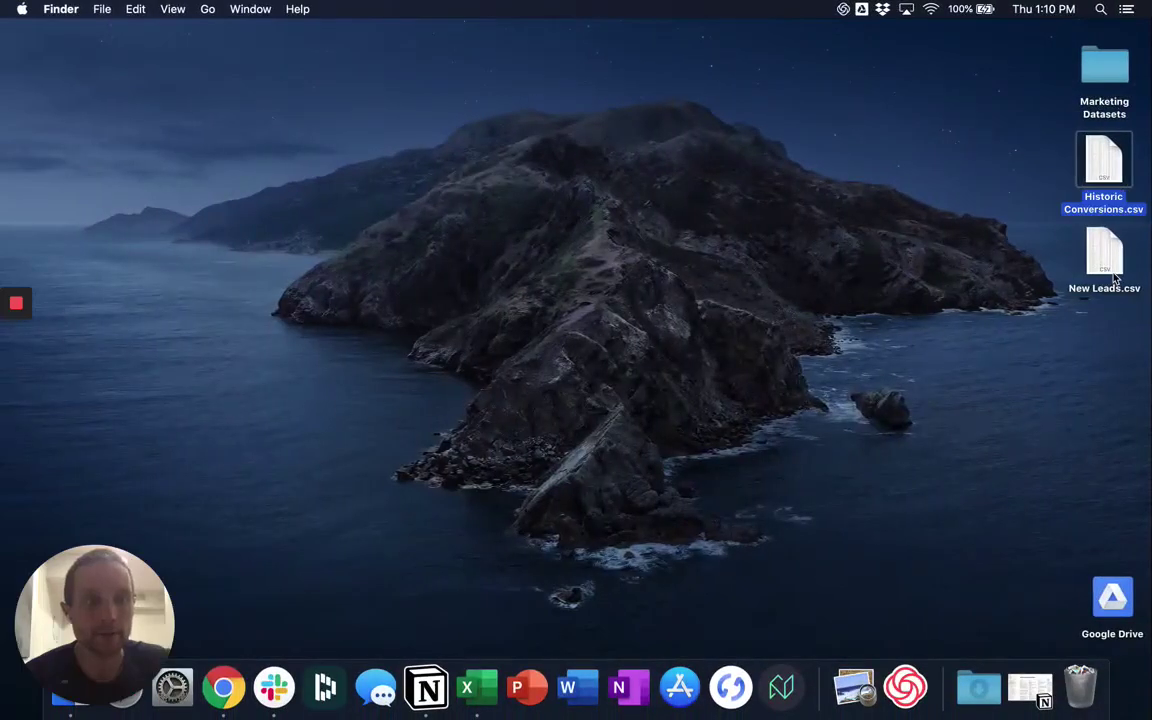
double_click(1113, 278)
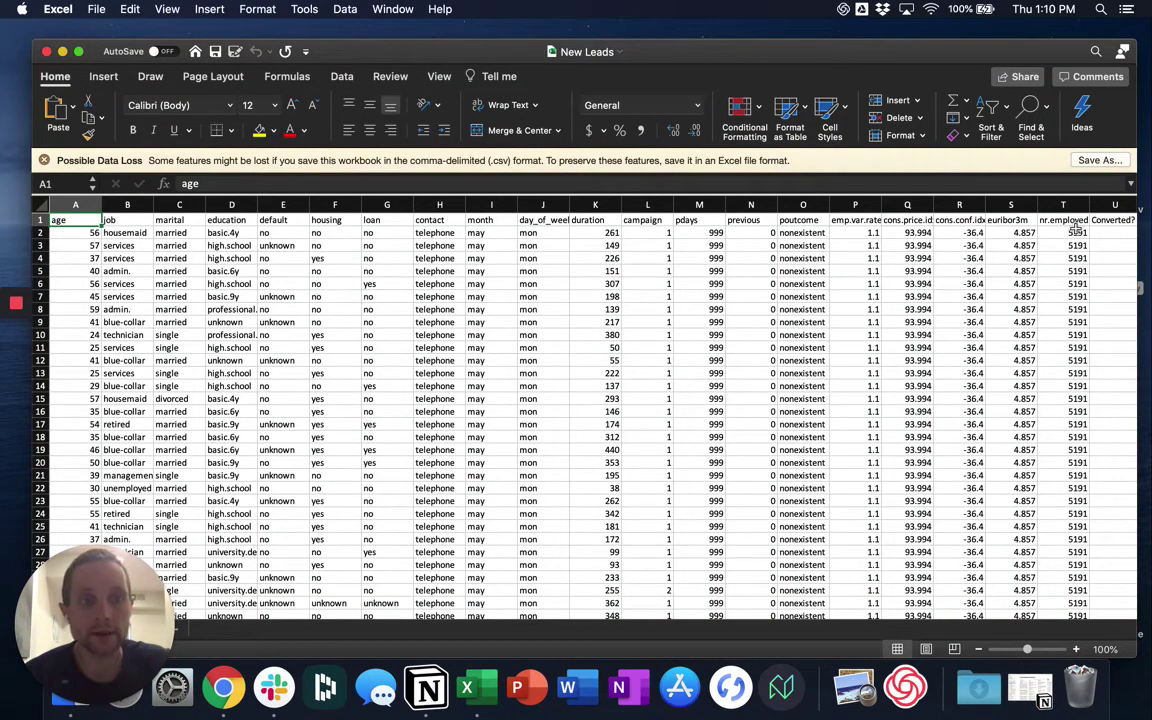
scroll(1075, 235, "right", 3)
left_click(1029, 204)
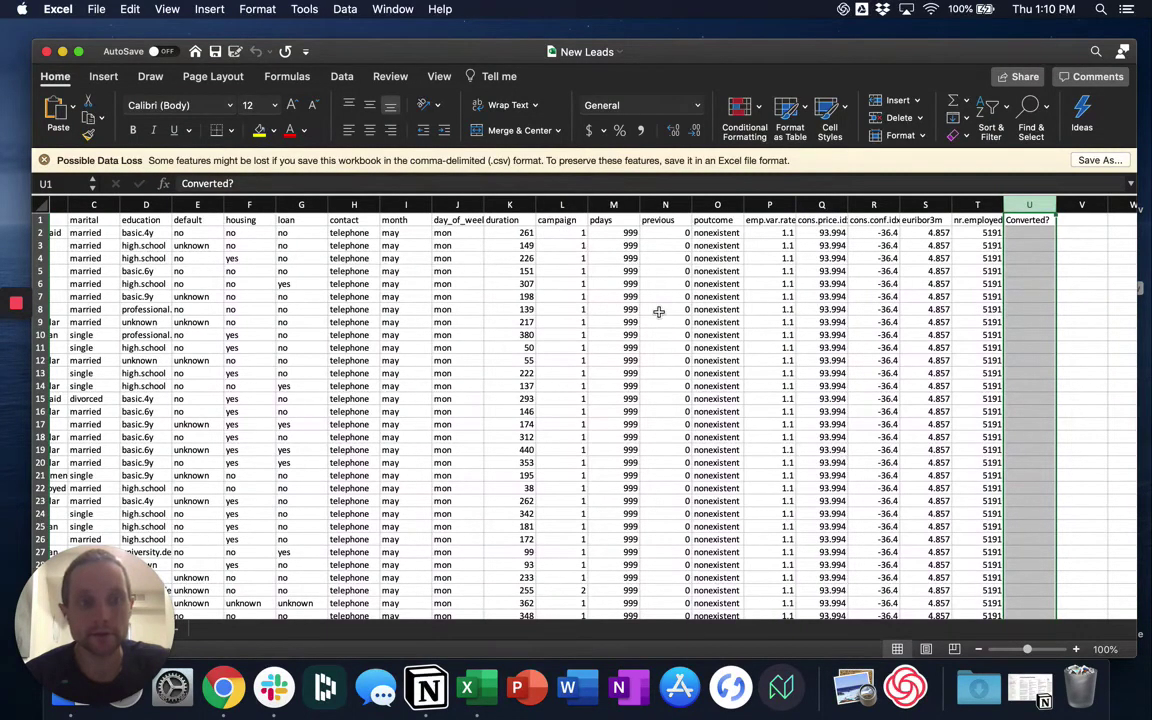
scroll(659, 312, "left", 3)
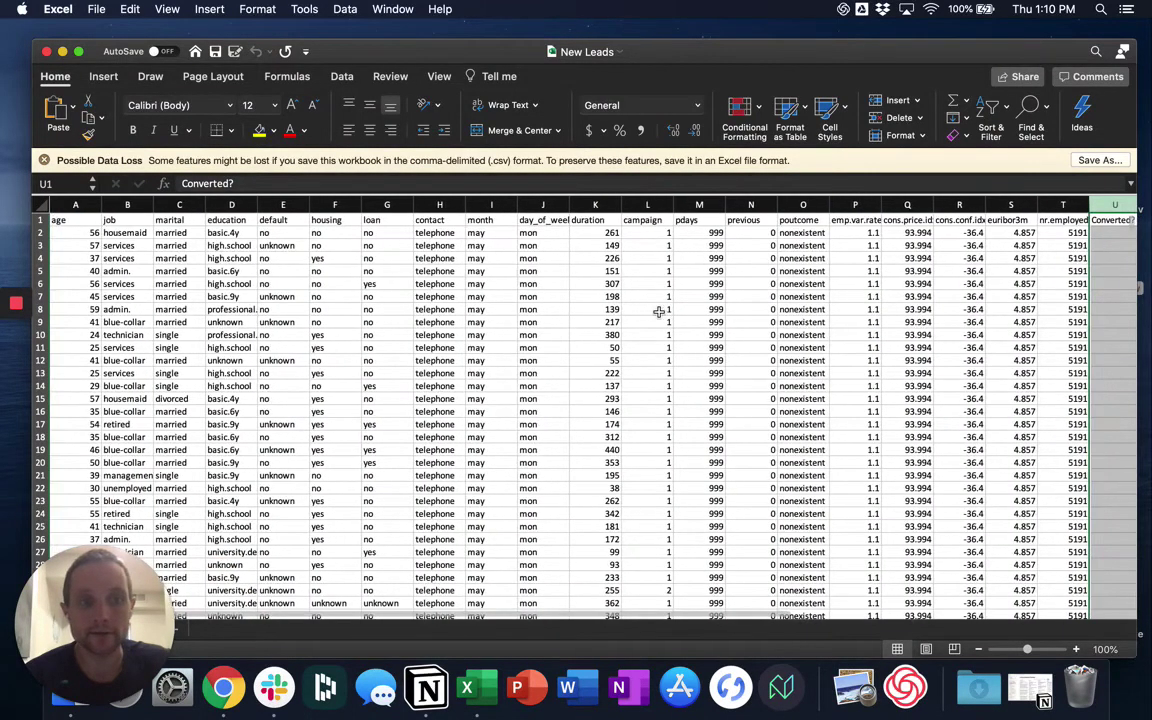
left_click(46, 51)
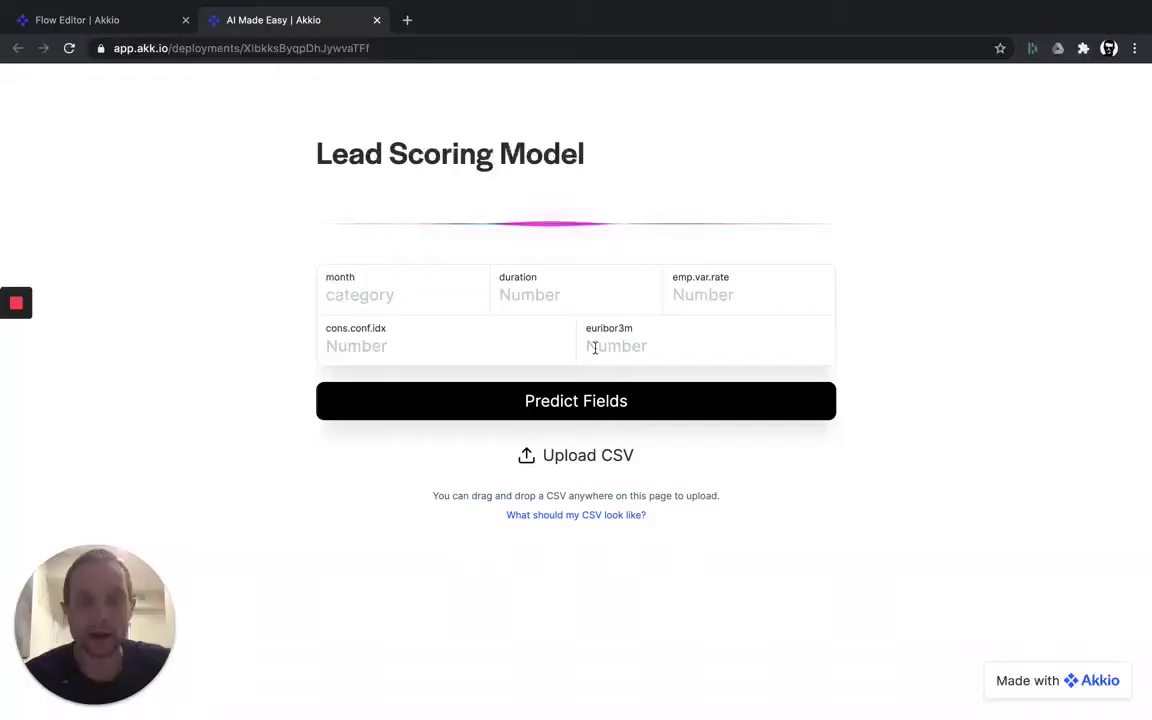
- Upload New Leads.csv from the Desktop to the Lead Scoring Model web app for scoring
left_click(589, 455)
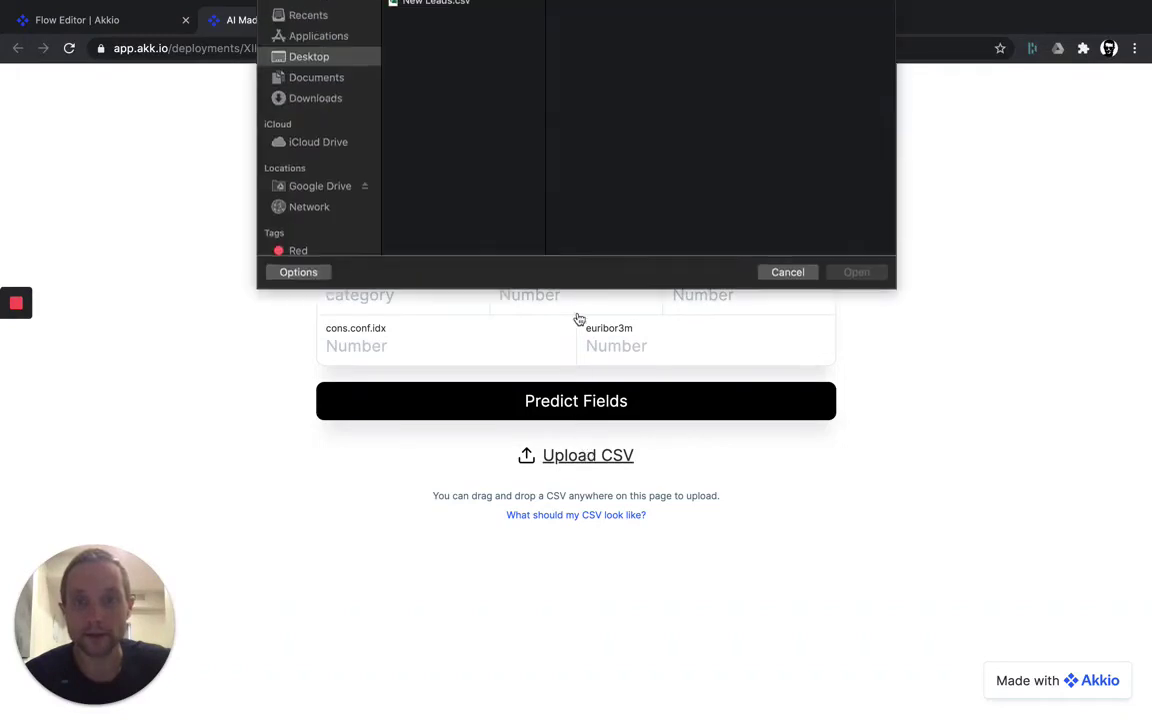
left_click(452, 70)
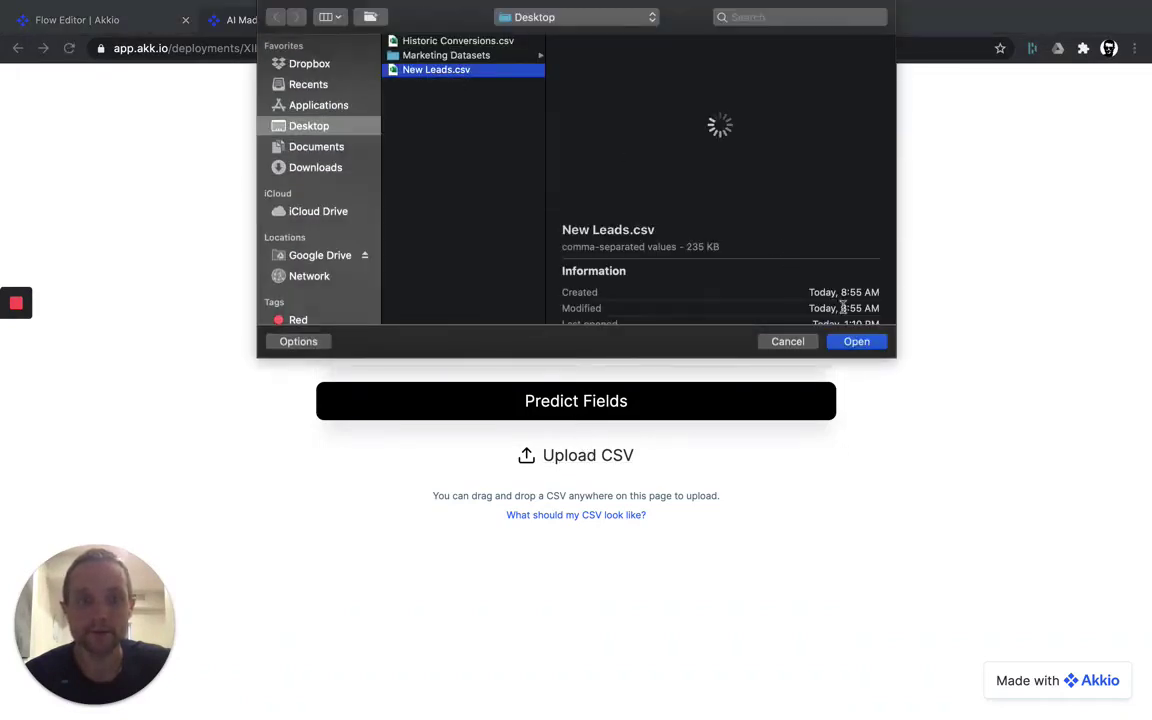
left_click(856, 343)
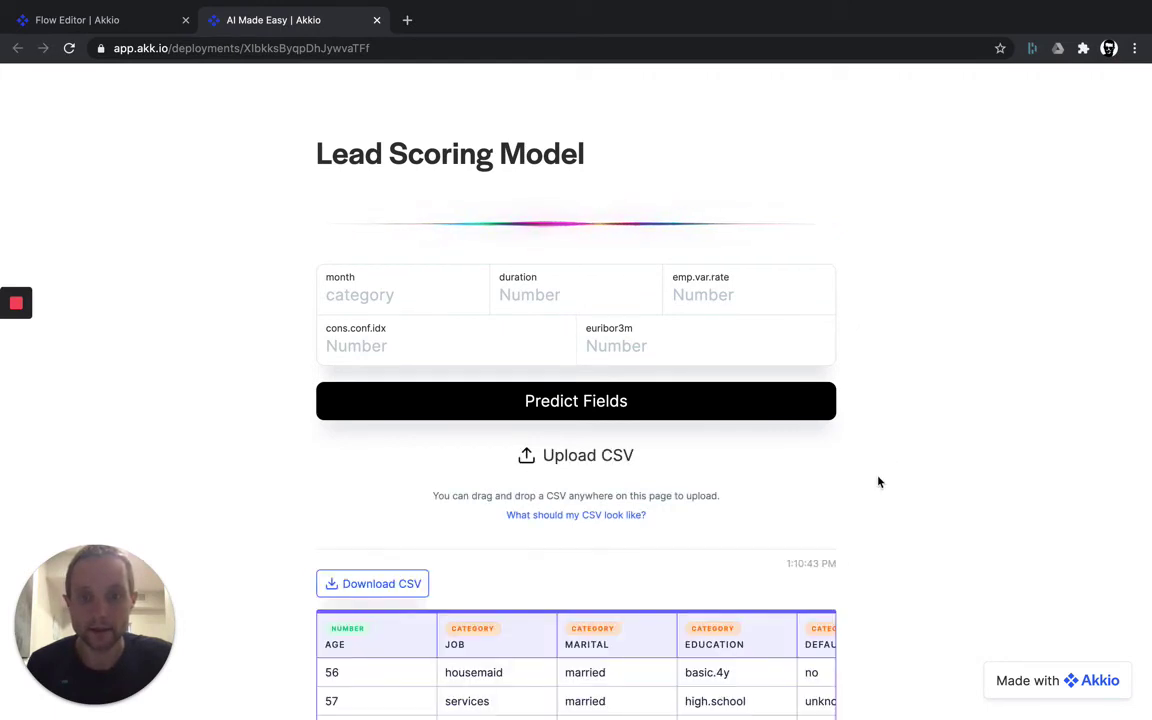
- Check the predicted CONVERTED? column, then download Akkio-Prediction.csv and open it in Excel
scroll(311, 600, "down", 2)
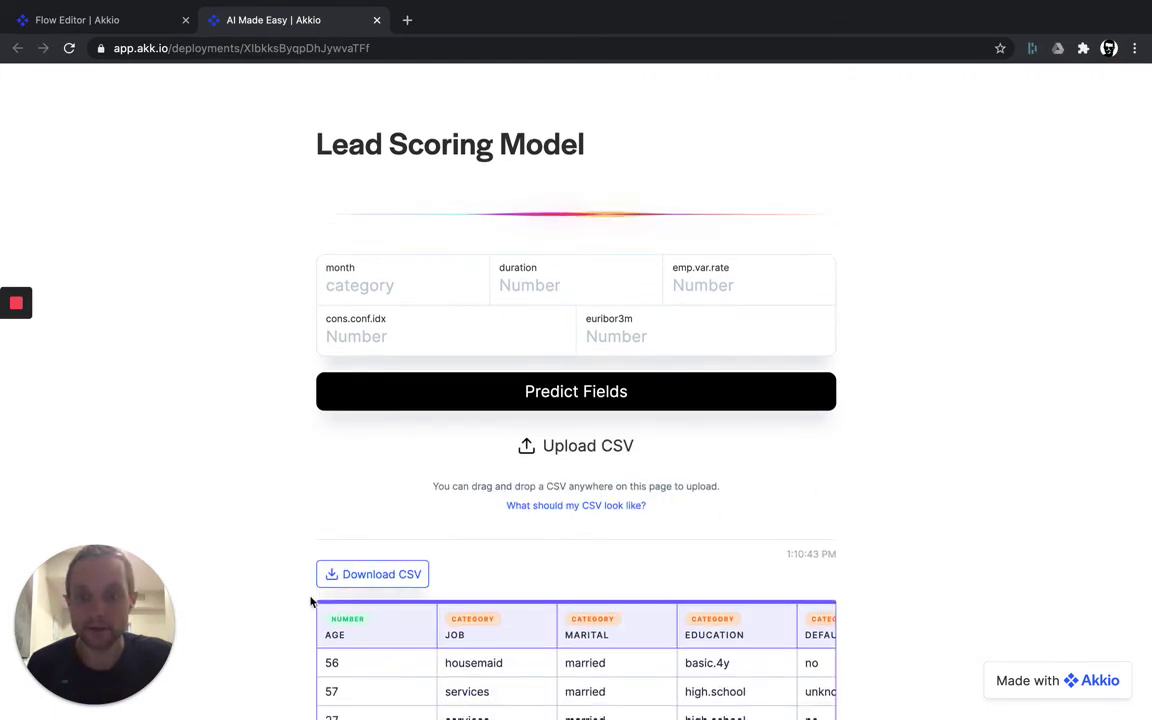
scroll(501, 483, "down", 2)
scroll(616, 571, "right", 5)
scroll(616, 571, "right", 15)
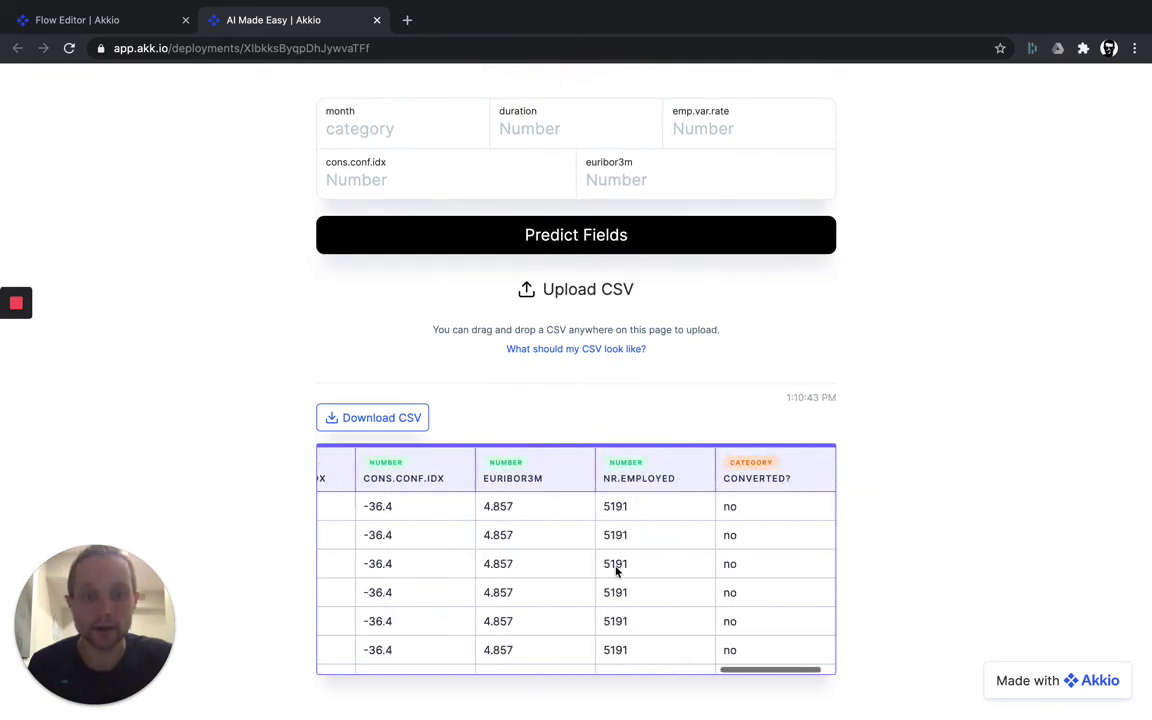
scroll(766, 628, "down", 5)
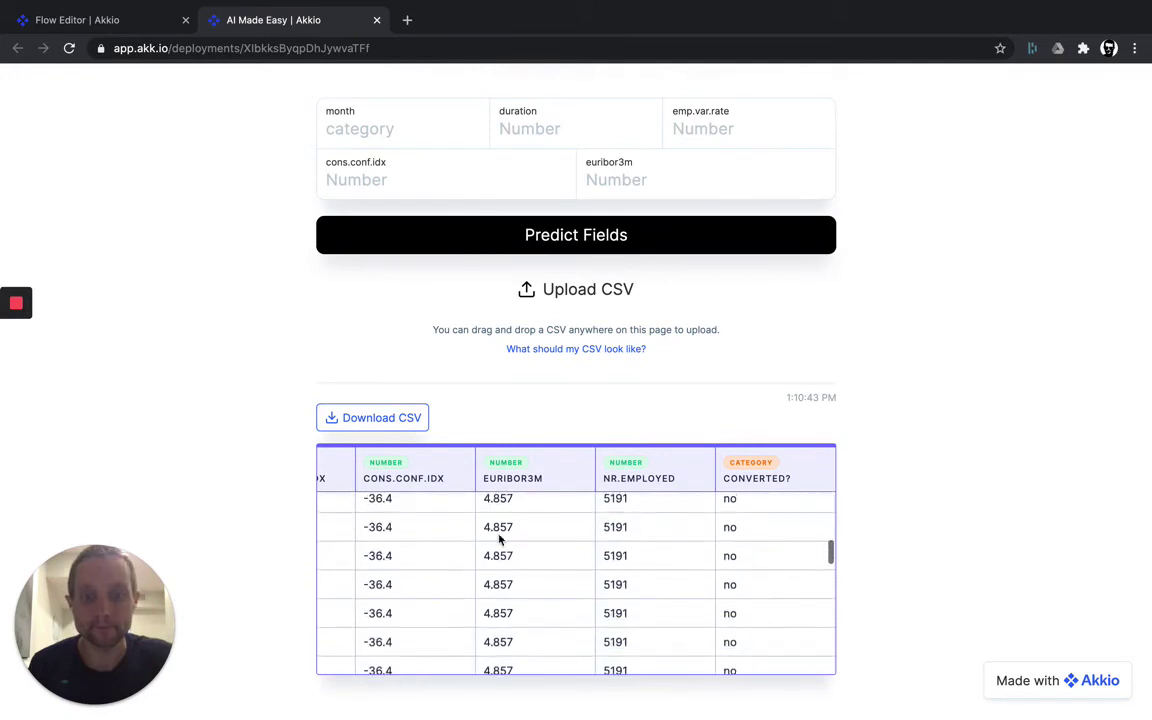
left_click(373, 420)
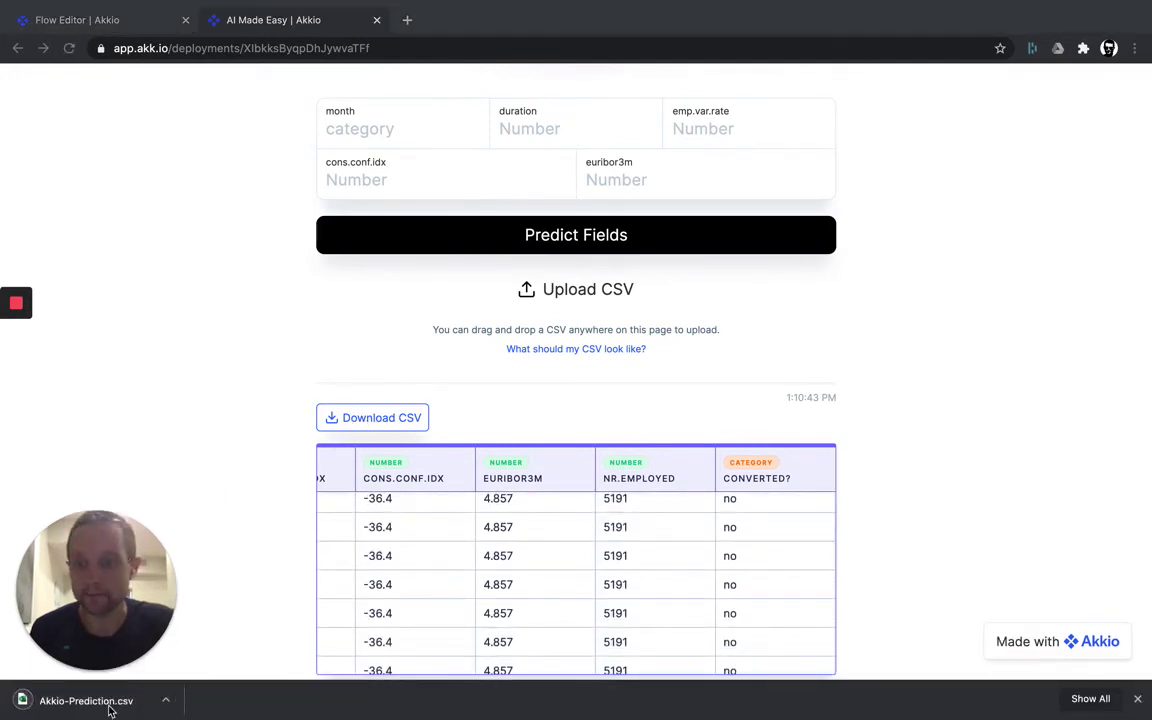
left_click(80, 705)
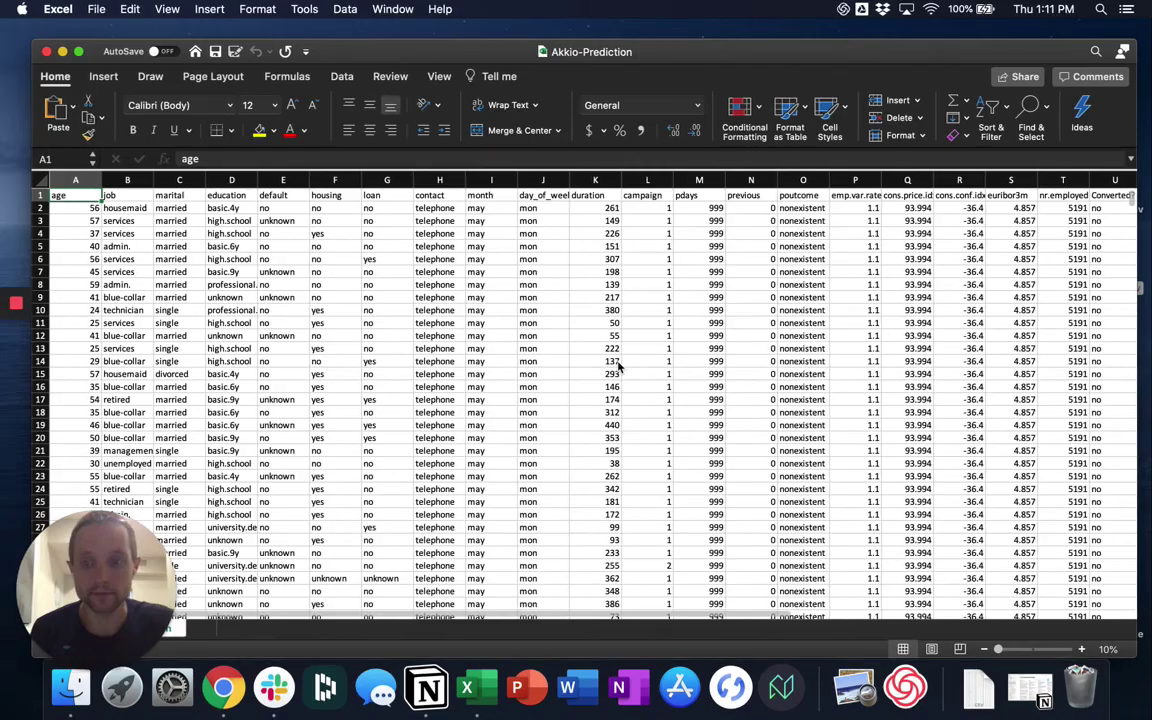
- Maximize the Akkio-Prediction window and jump to the Converted? header in column U
left_click(79, 51)
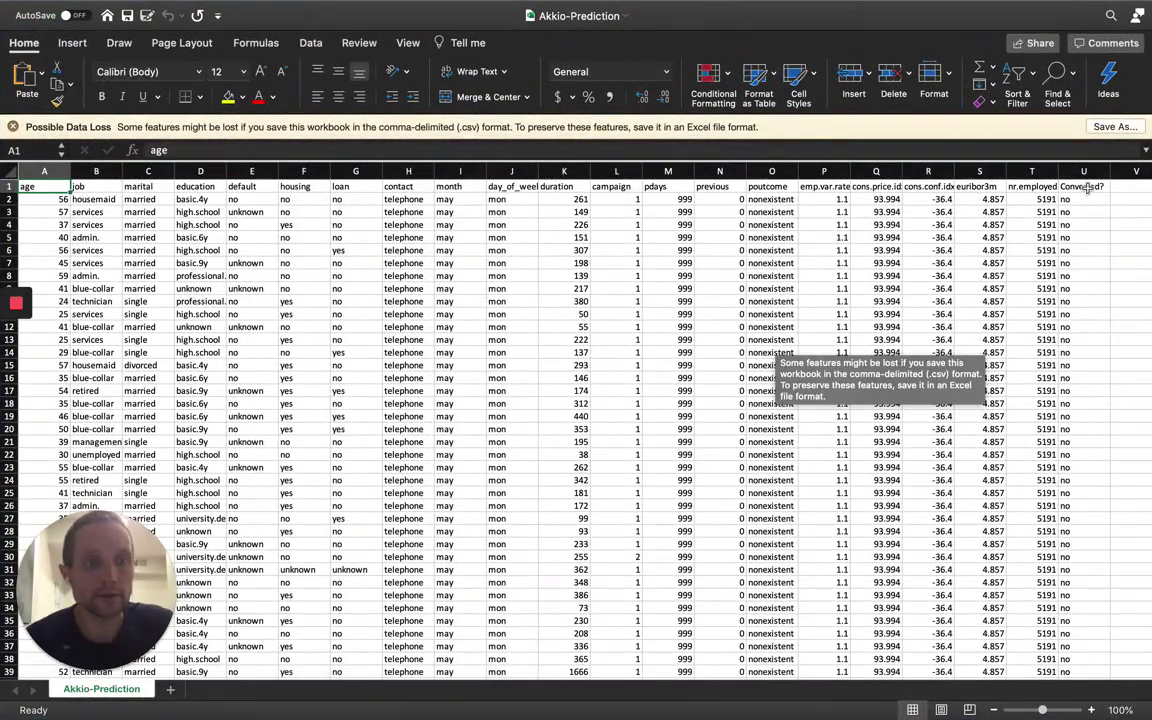
key("ctrl+Right")
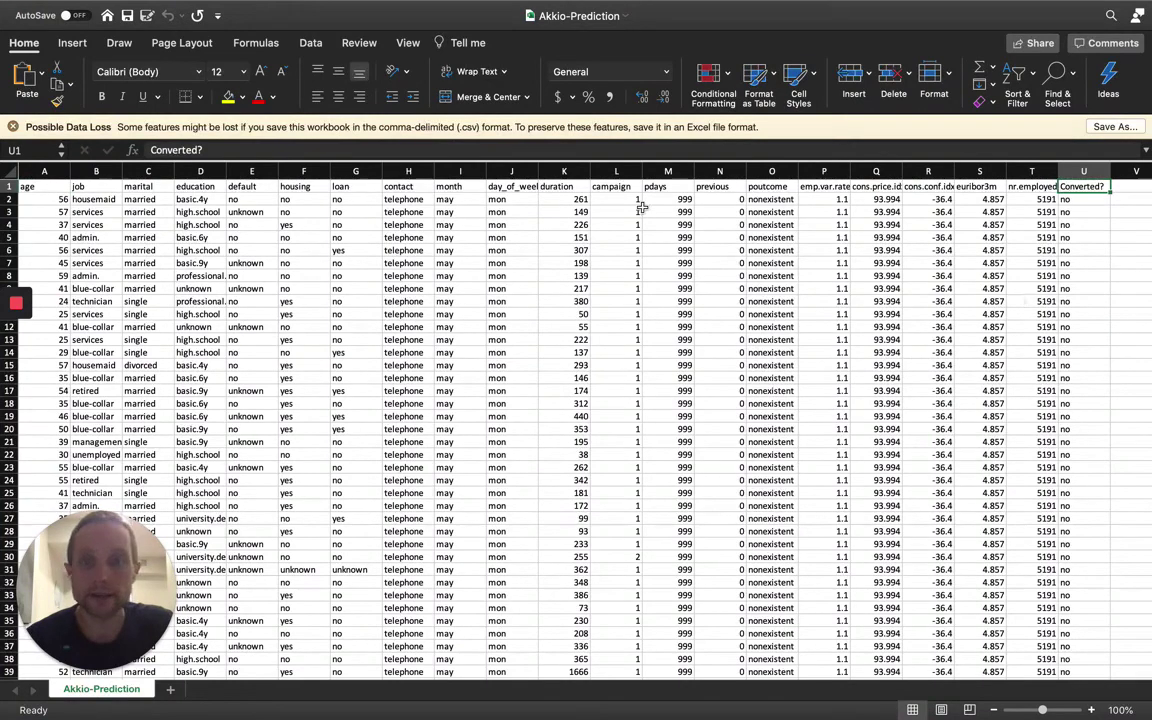
- Enable header filters, keep only 'yes' under Converted?, and confirm 20 of 1999 records remain
left_click(310, 43)
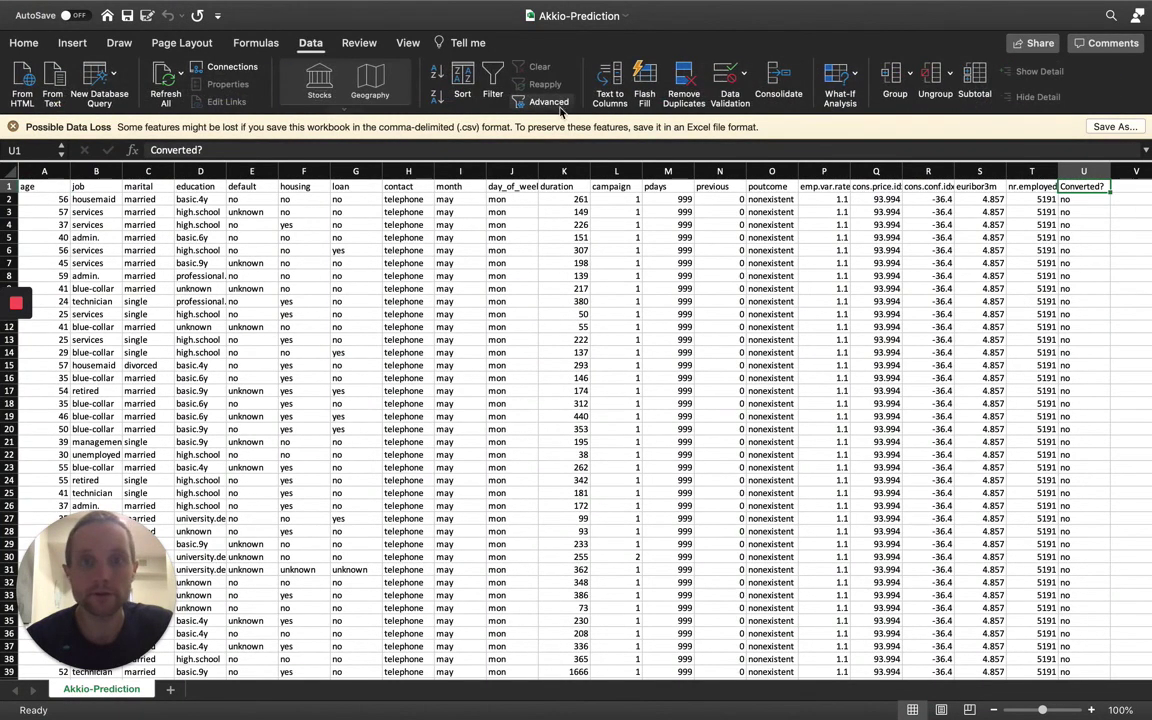
left_click(492, 82)
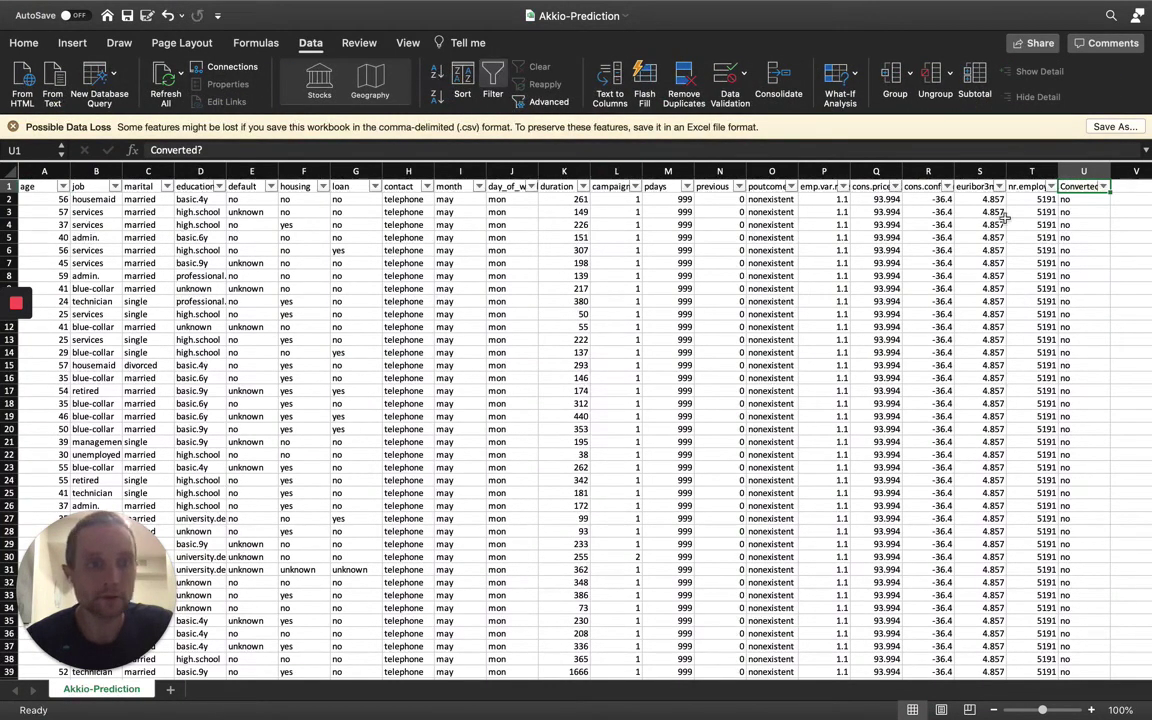
left_click(1104, 187)
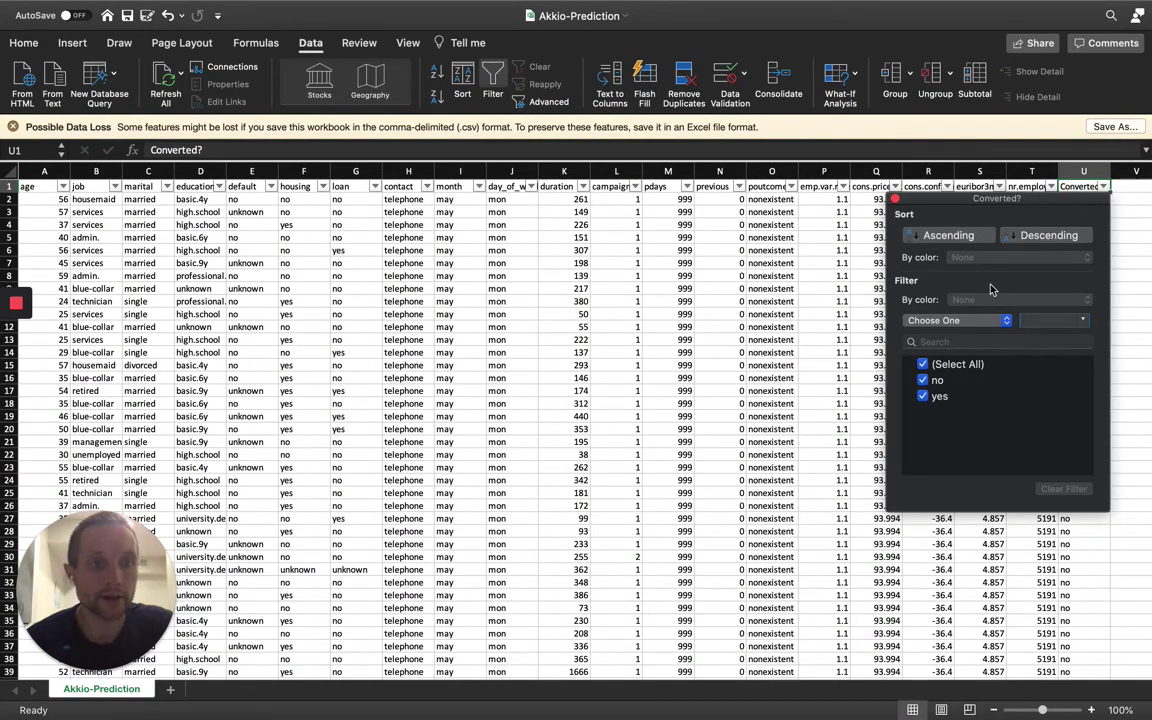
left_click(924, 364)
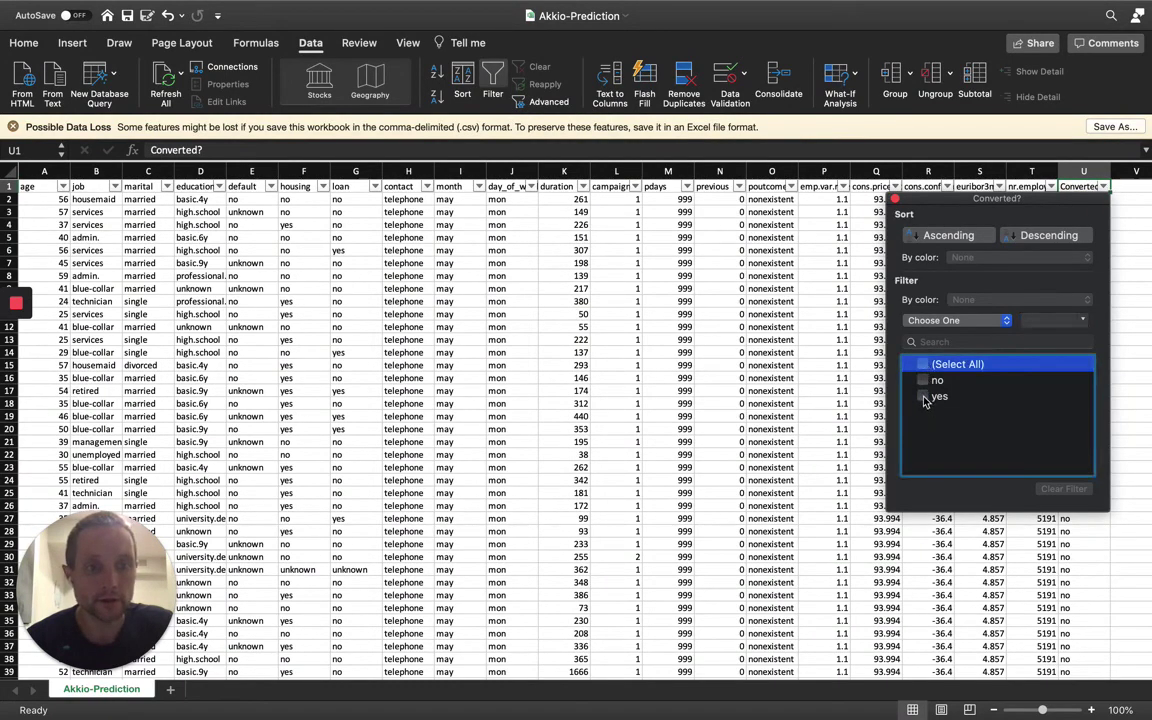
left_click(924, 396)
left_click(828, 476)
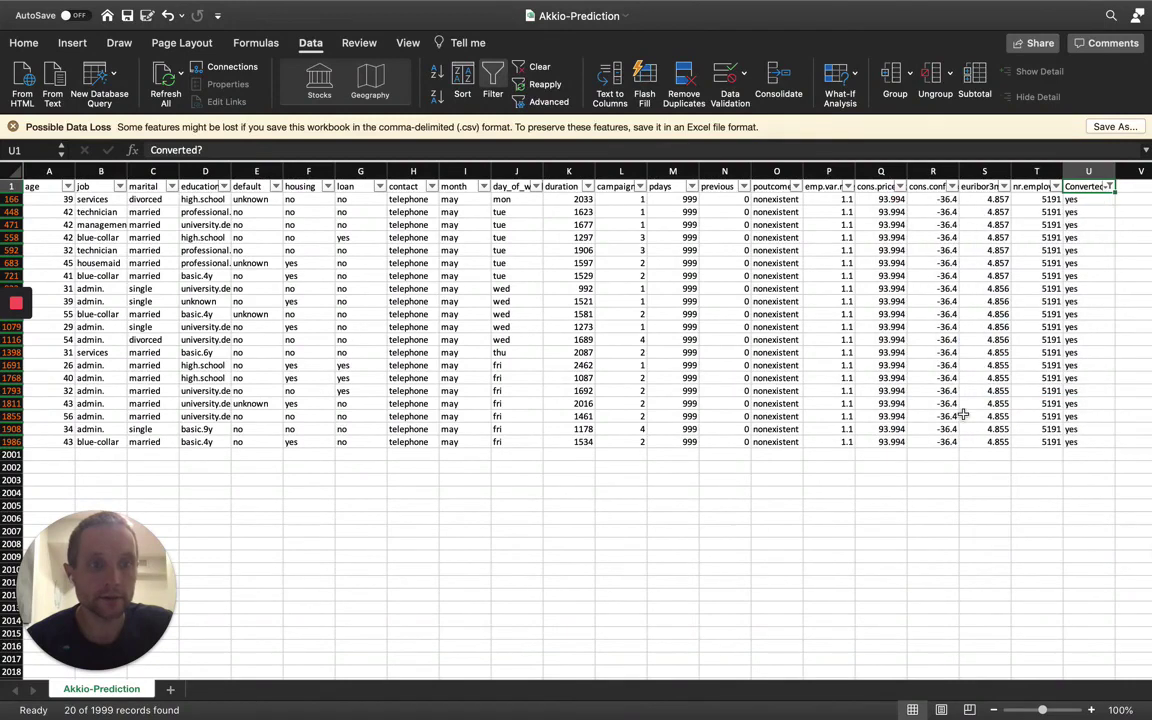
left_click(1080, 171)
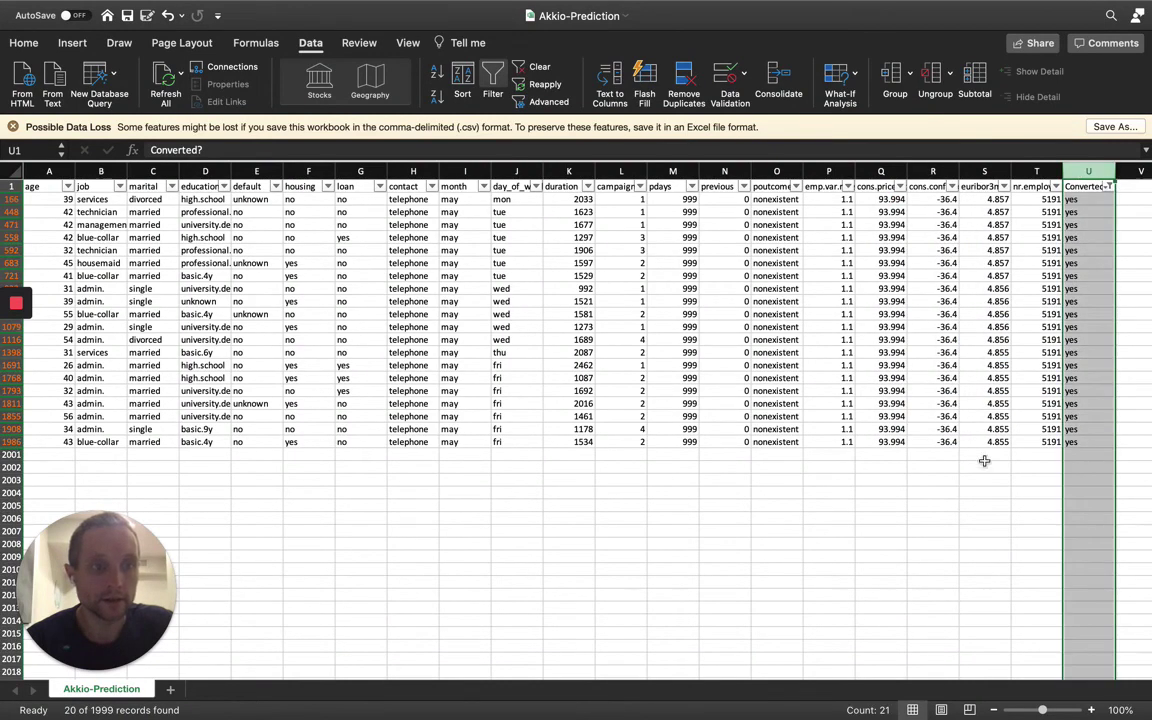
left_click(956, 509)
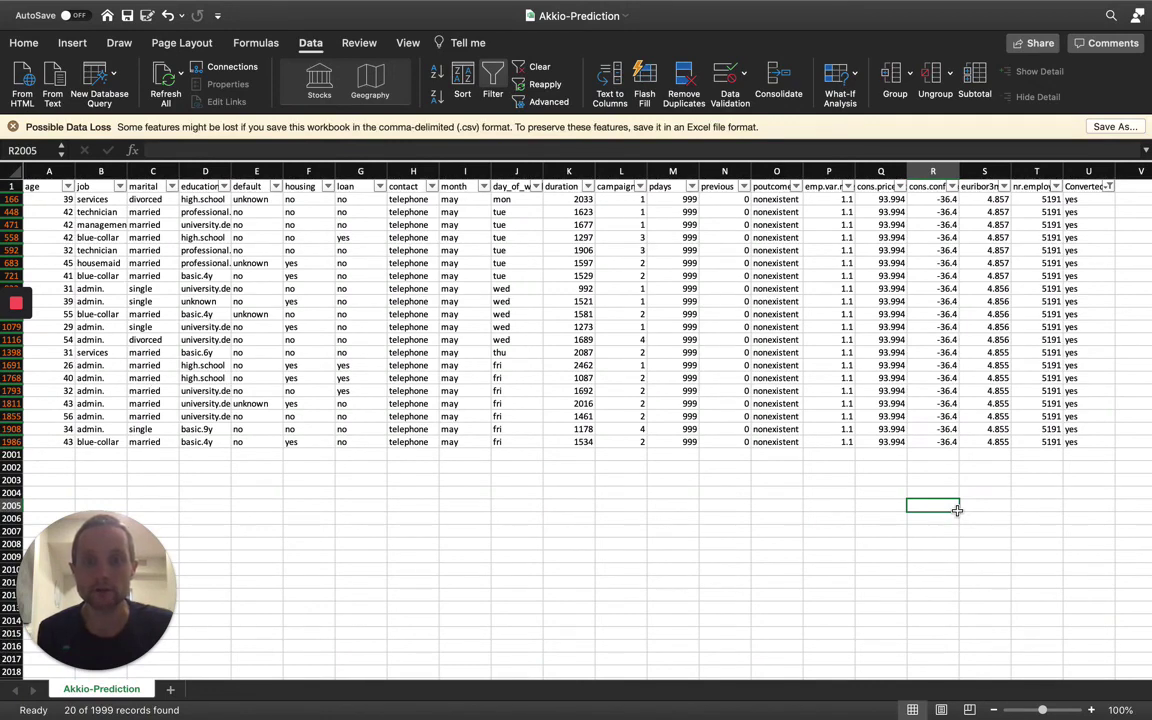
mouse_move(18, 310)
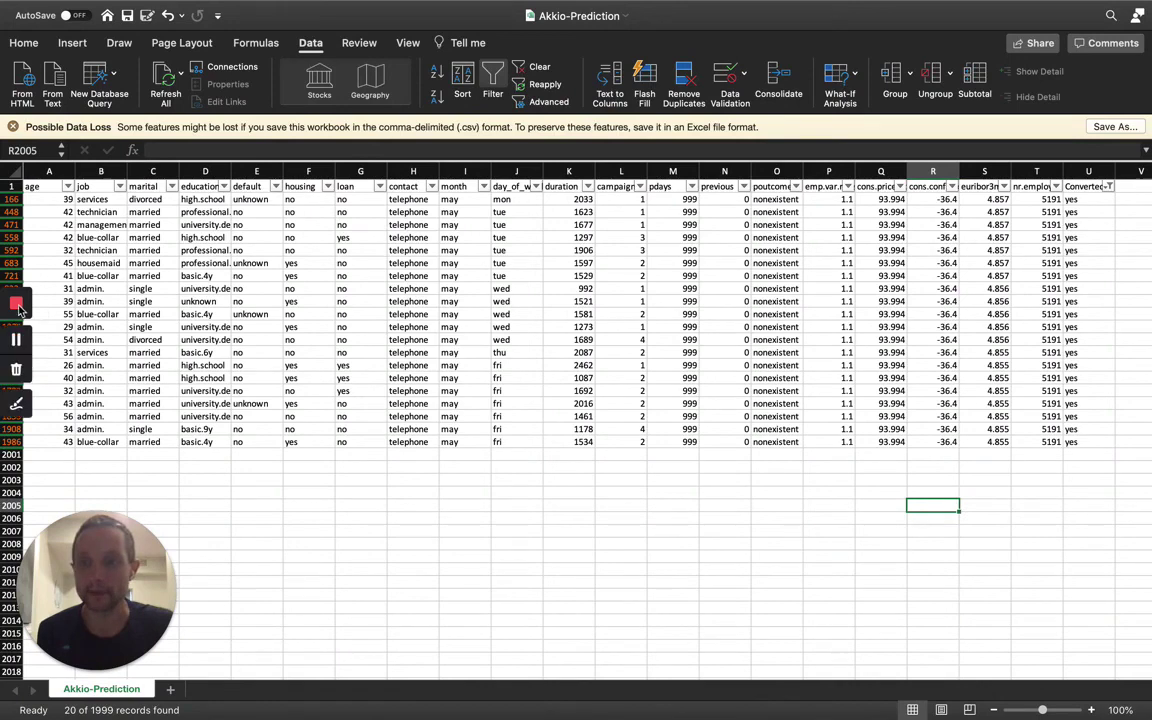